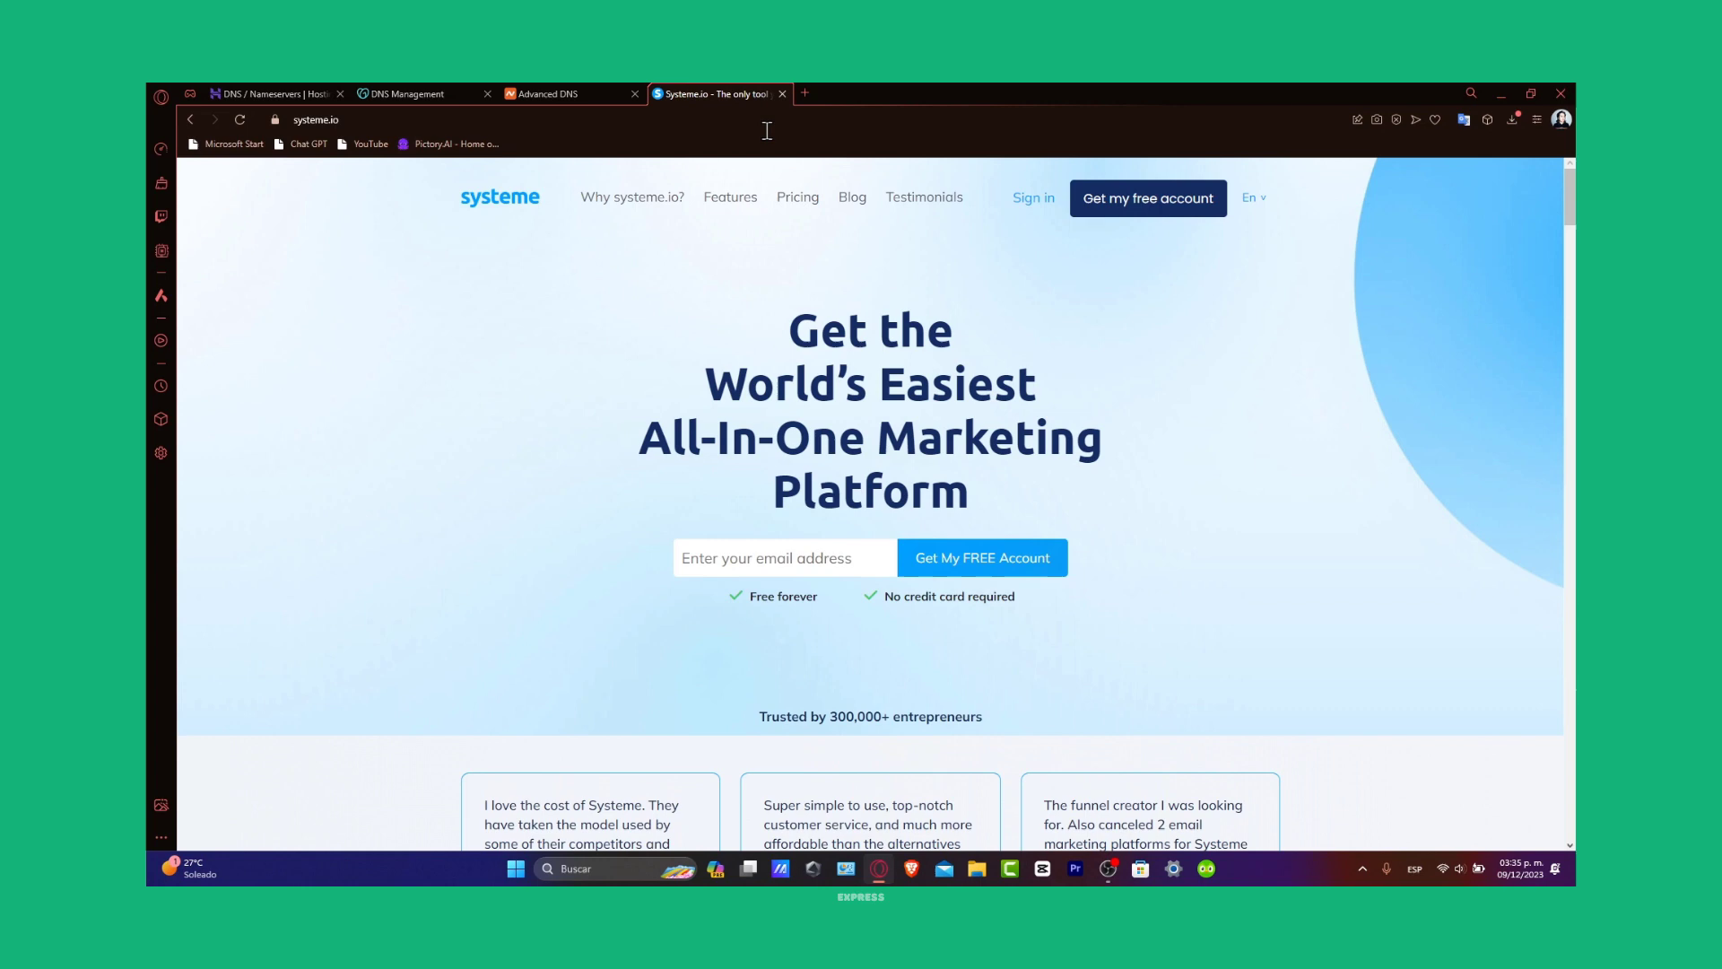
# - Sign in to the systeme.io account to reach the dashboard
pyautogui.click(1044, 201)
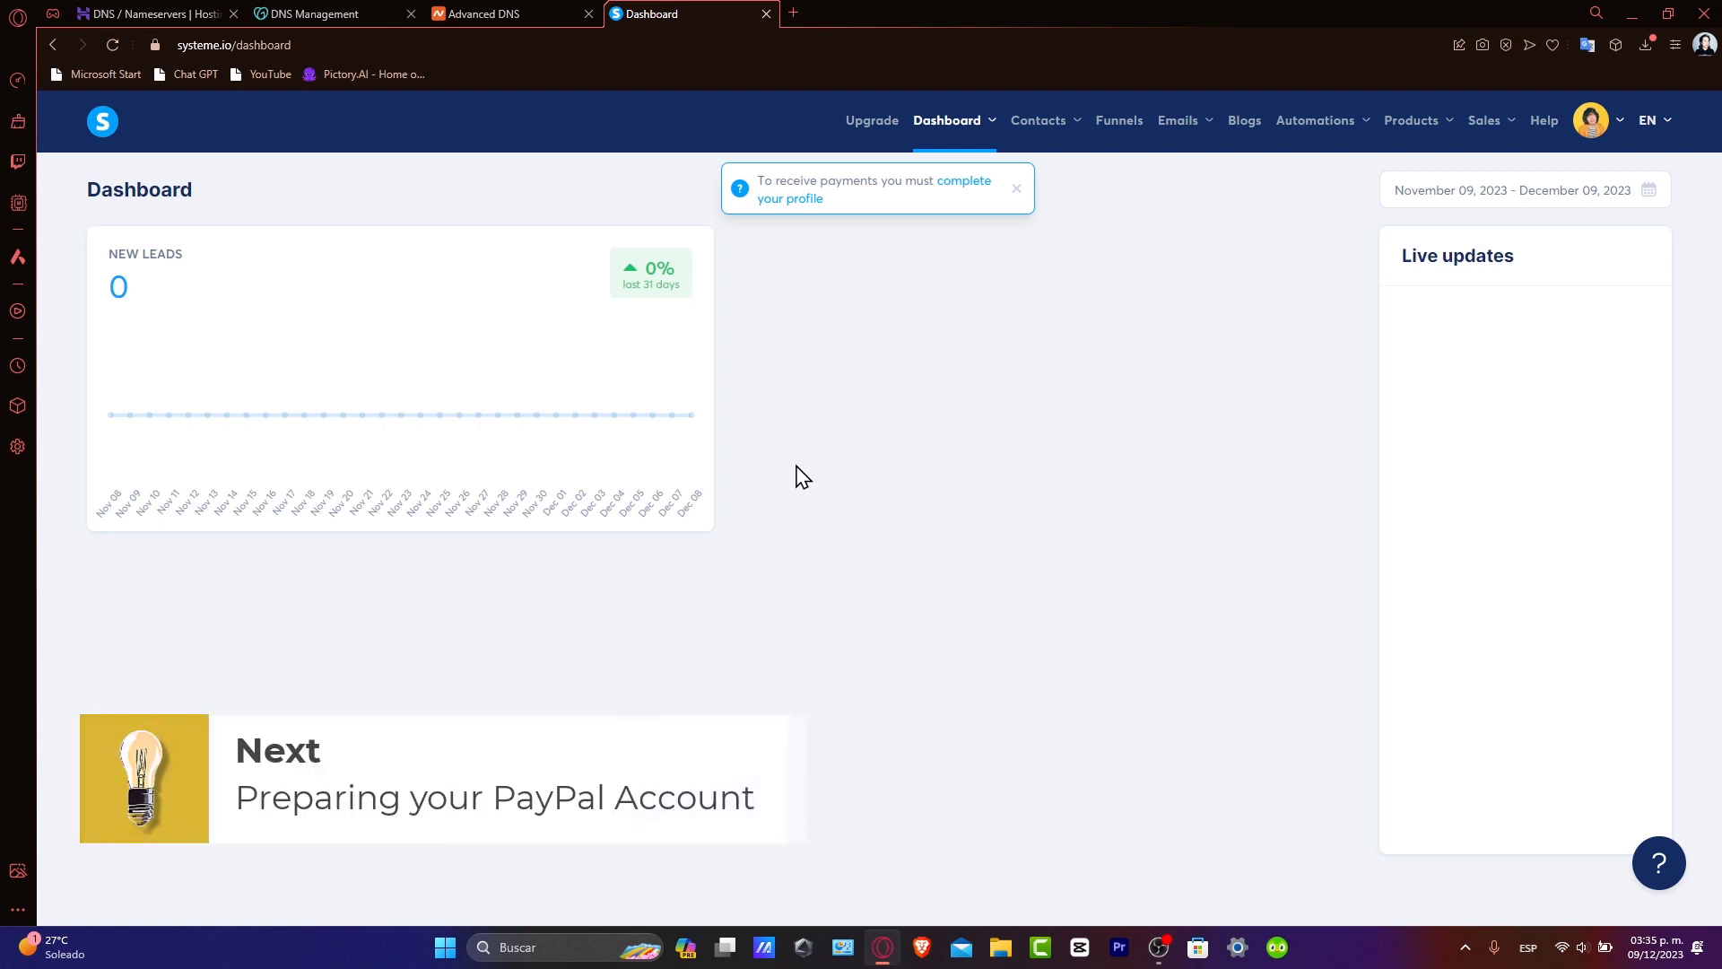
# - In a new tab, open PayPal's Account Settings and go to the Developer Dashboard's sandbox API credentials
pyautogui.click(793, 13)
pyautogui.write('pa')
pyautogui.press('Return')
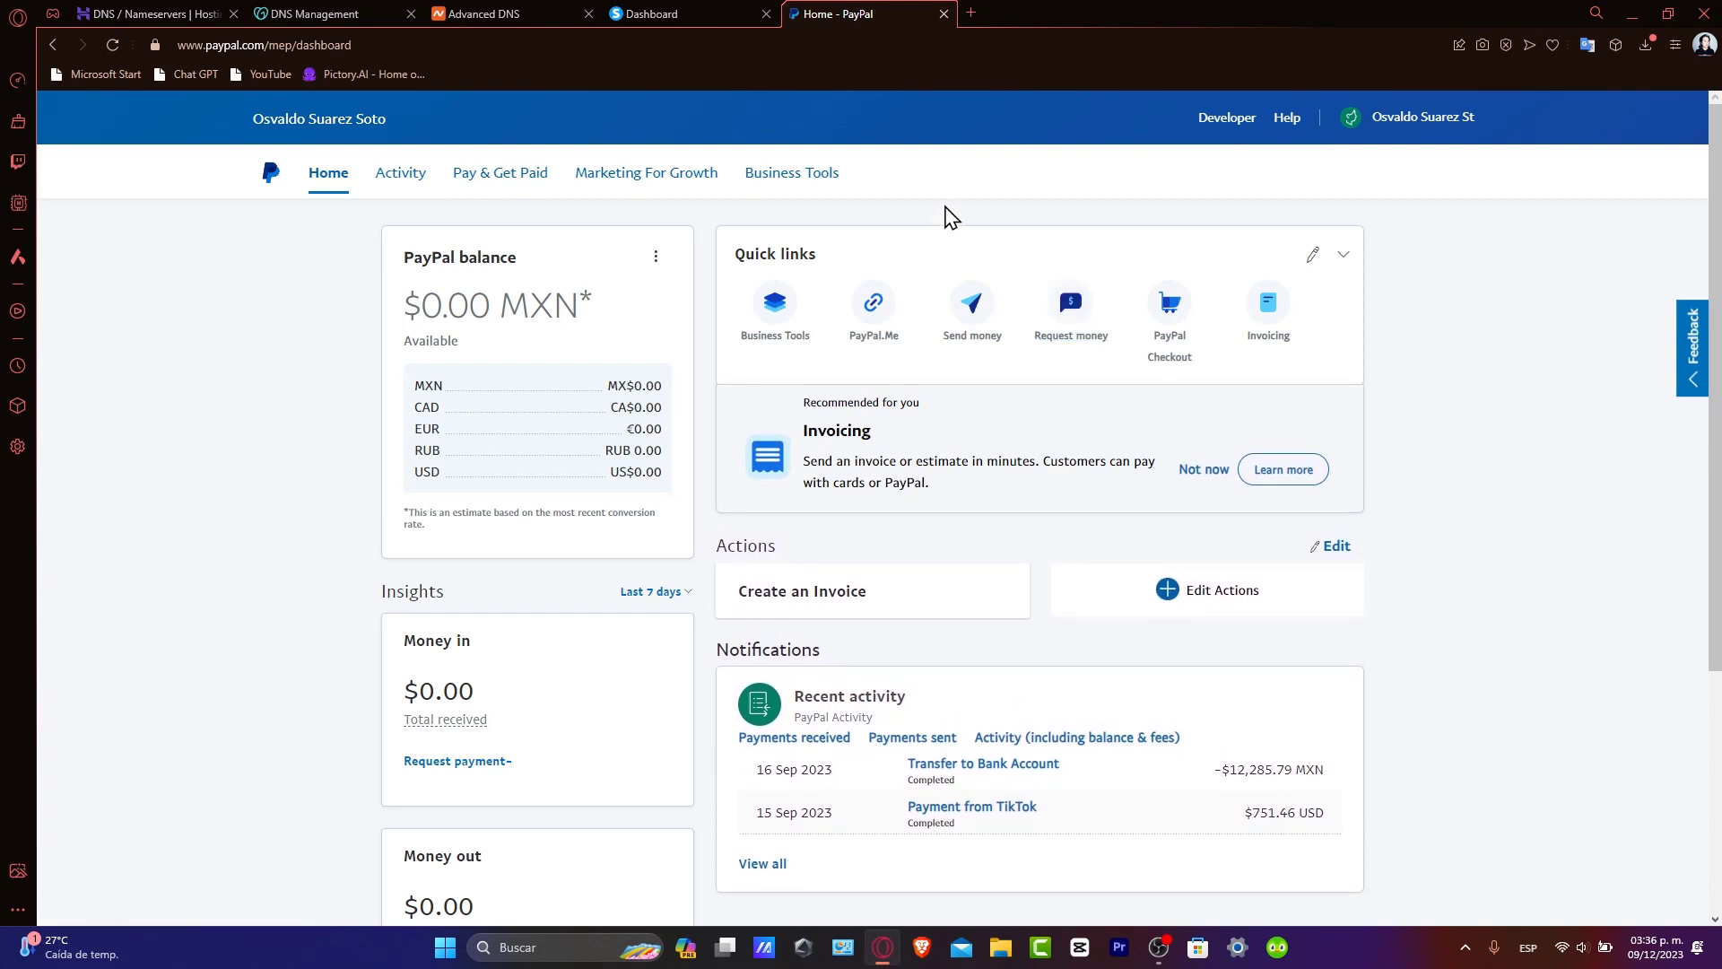
pyautogui.click(1422, 121)
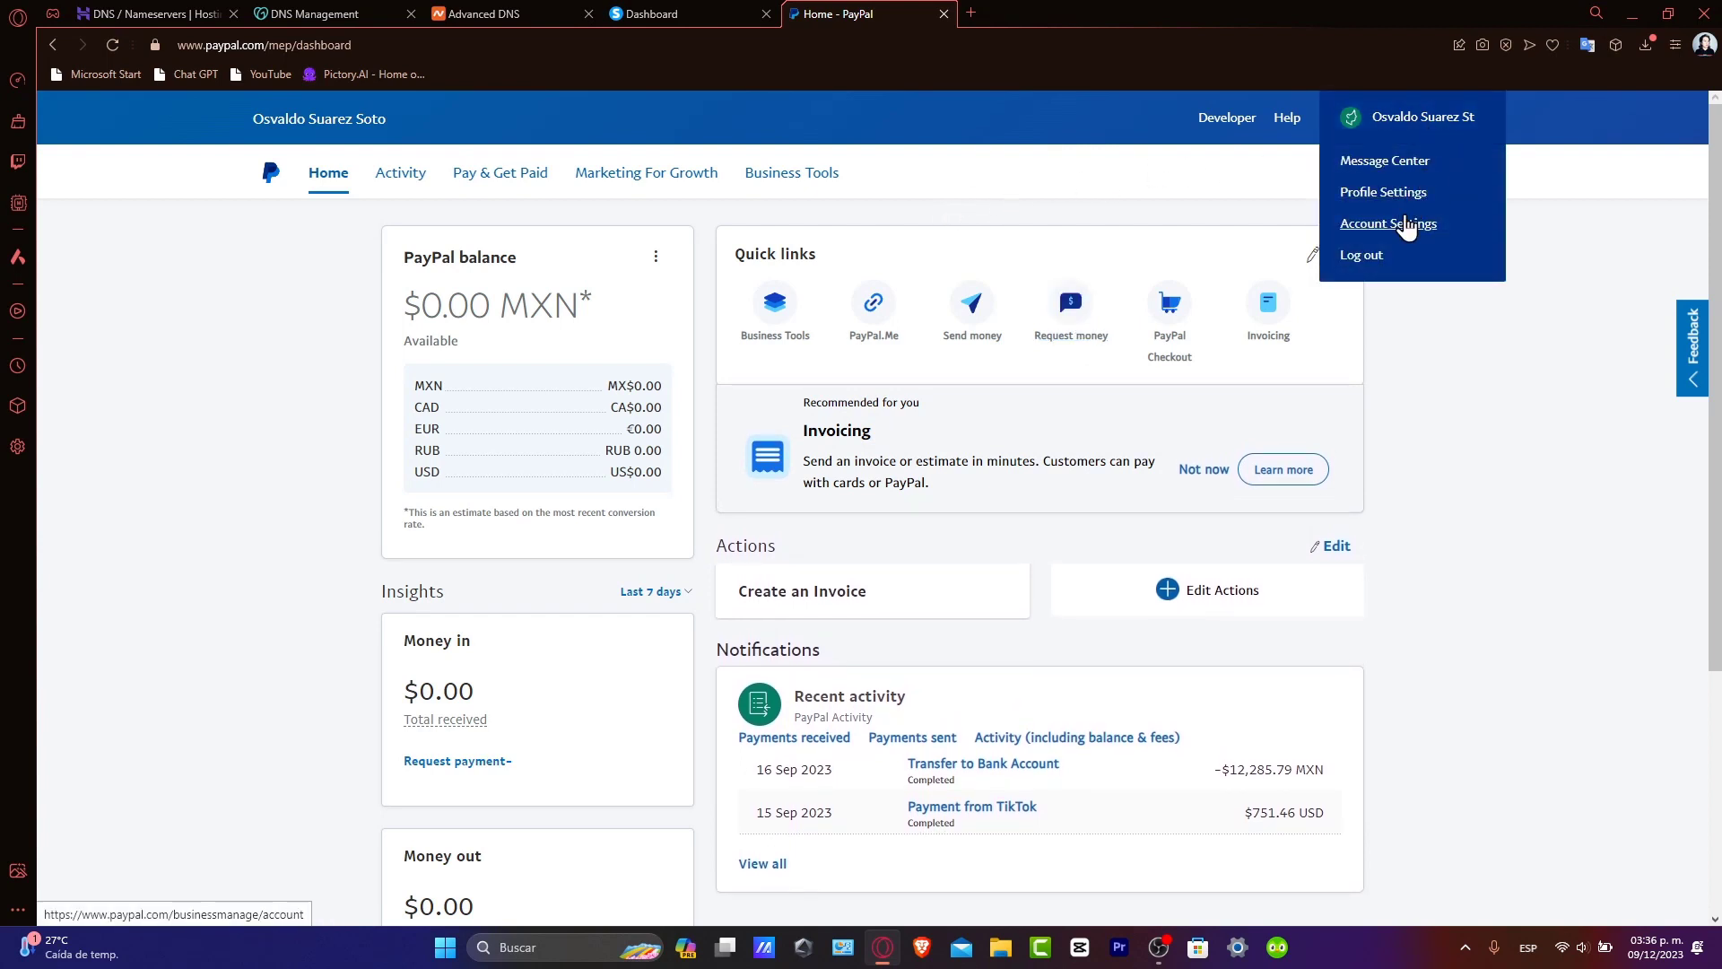
pyautogui.click(1411, 226)
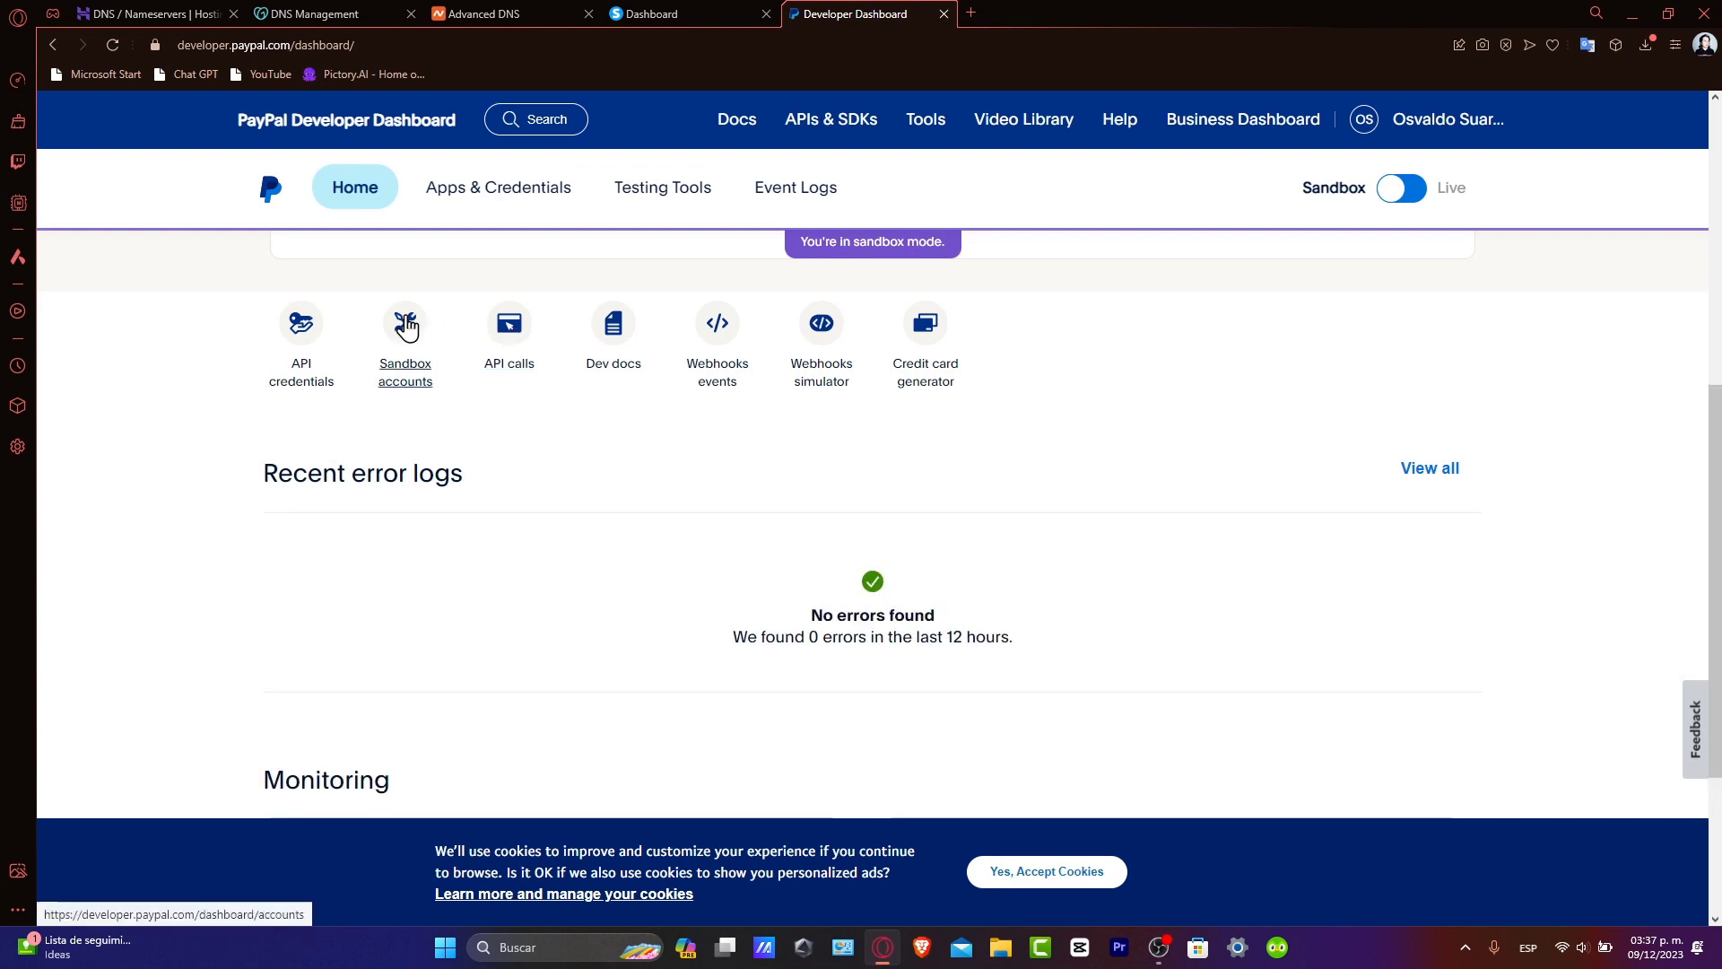
pyautogui.click(292, 328)
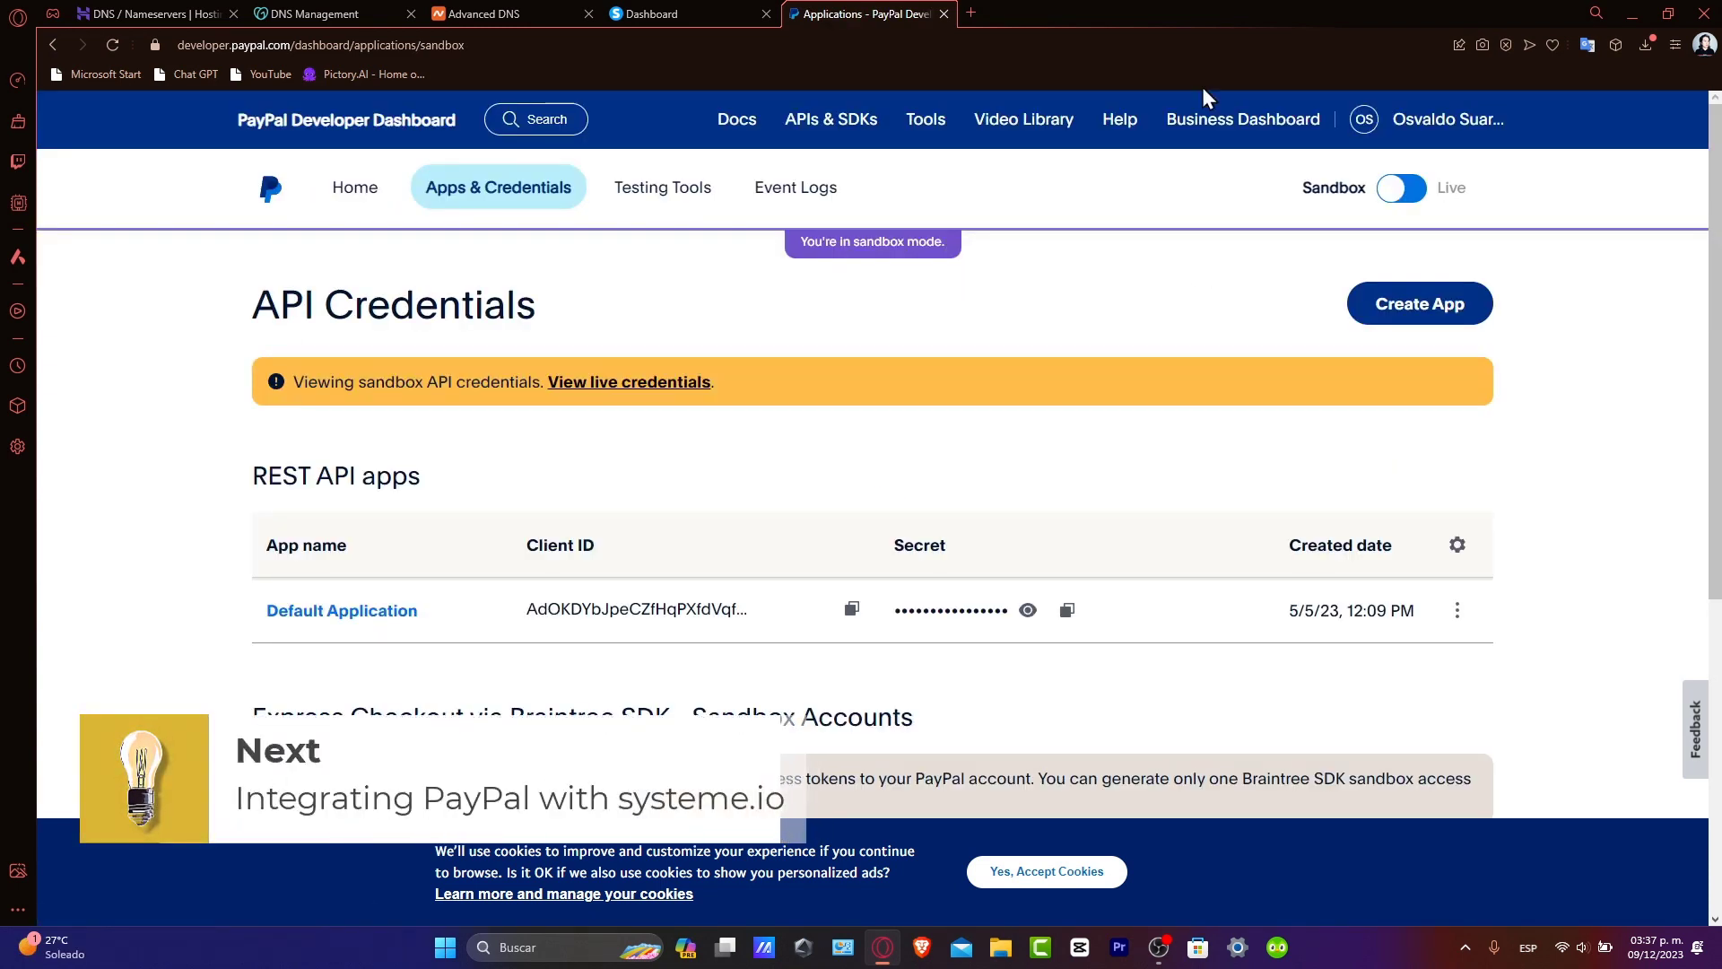
# - Back in systeme.io, open the account Settings and go to Payment gateways
pyautogui.click(686, 13)
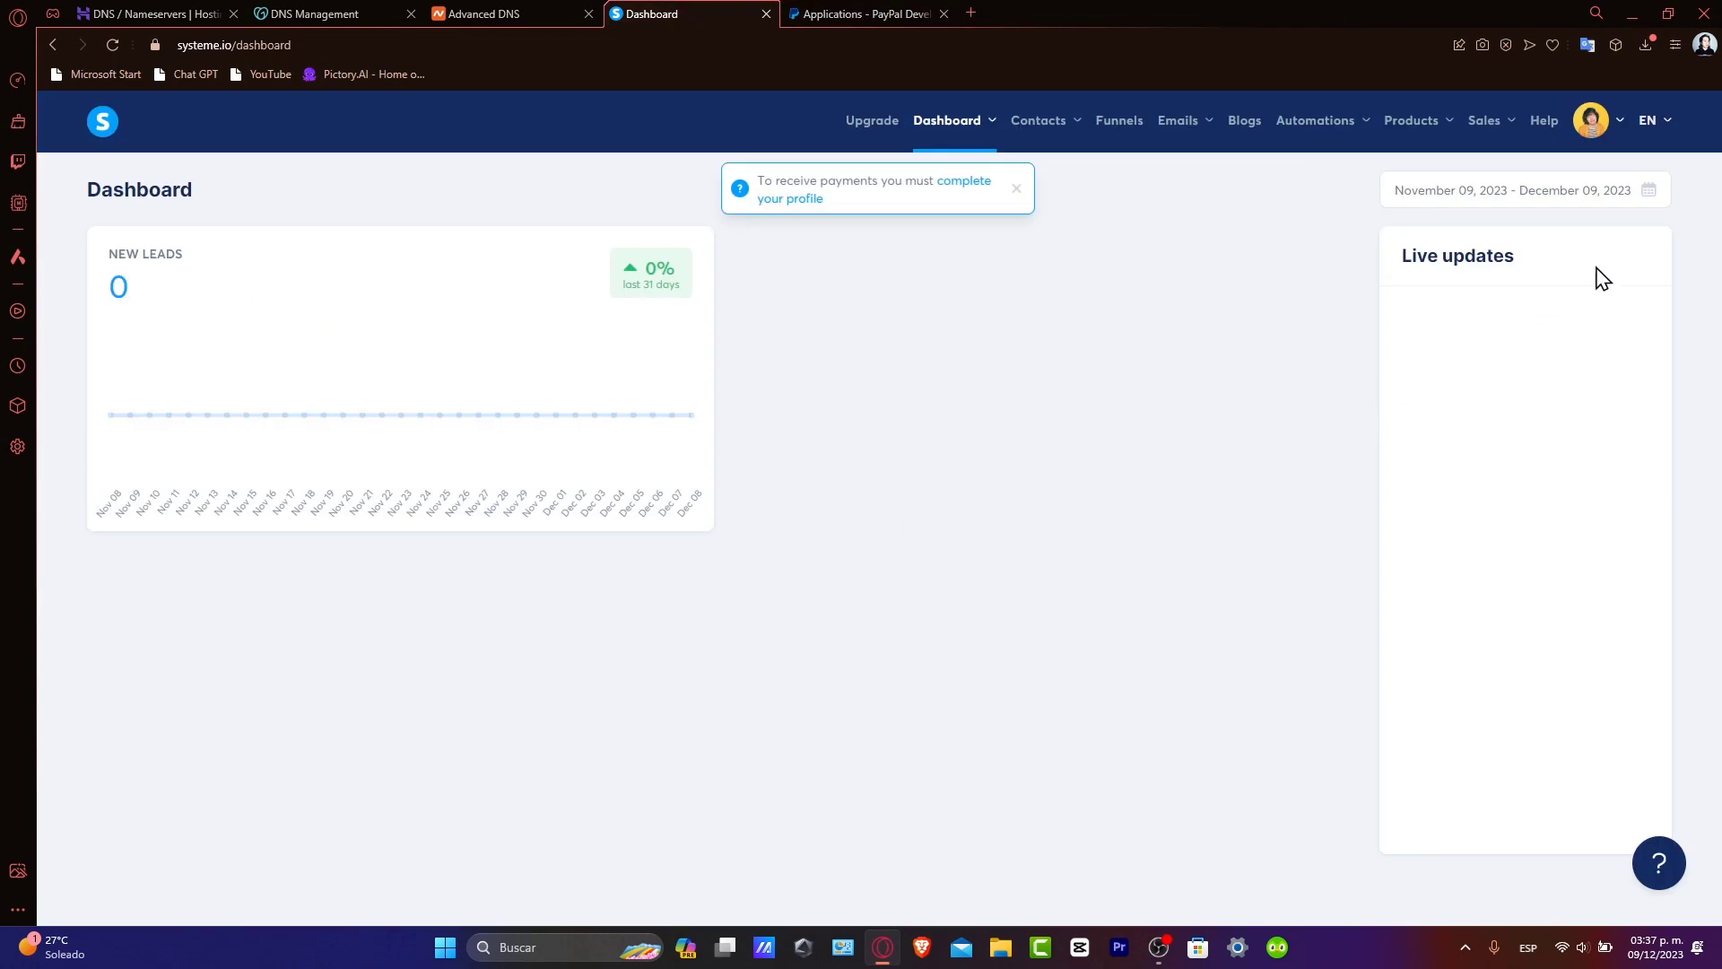
pyautogui.moveTo(1592, 121)
pyautogui.click(1575, 180)
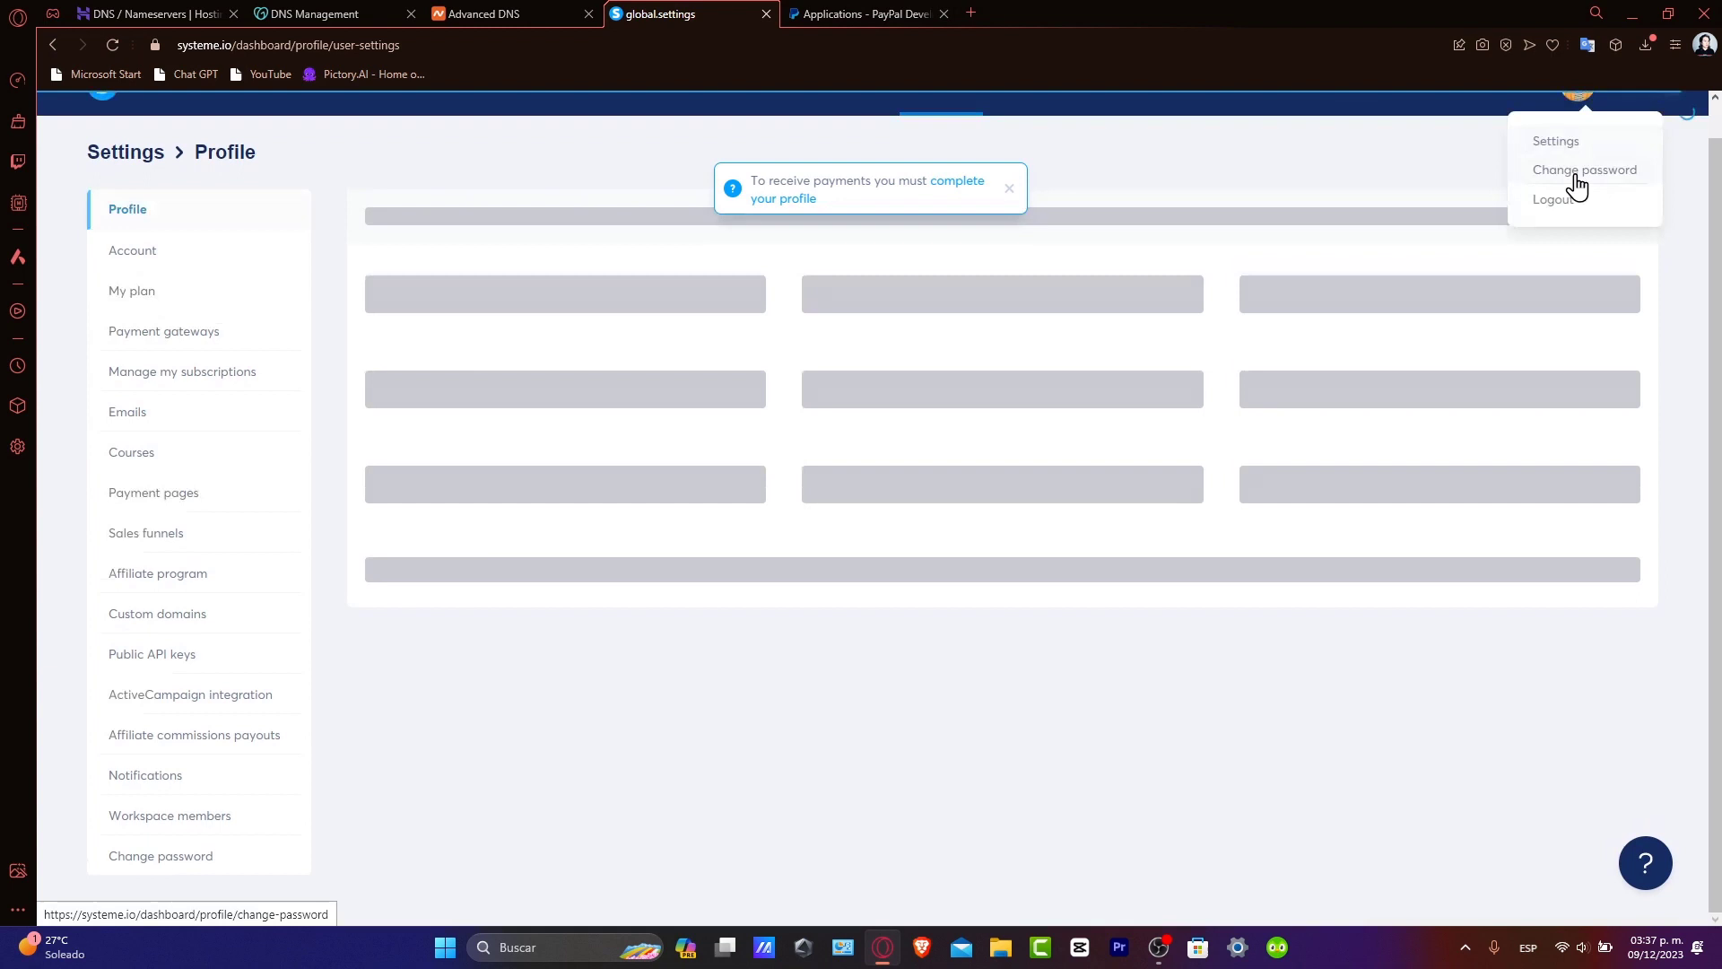
pyautogui.click(283, 330)
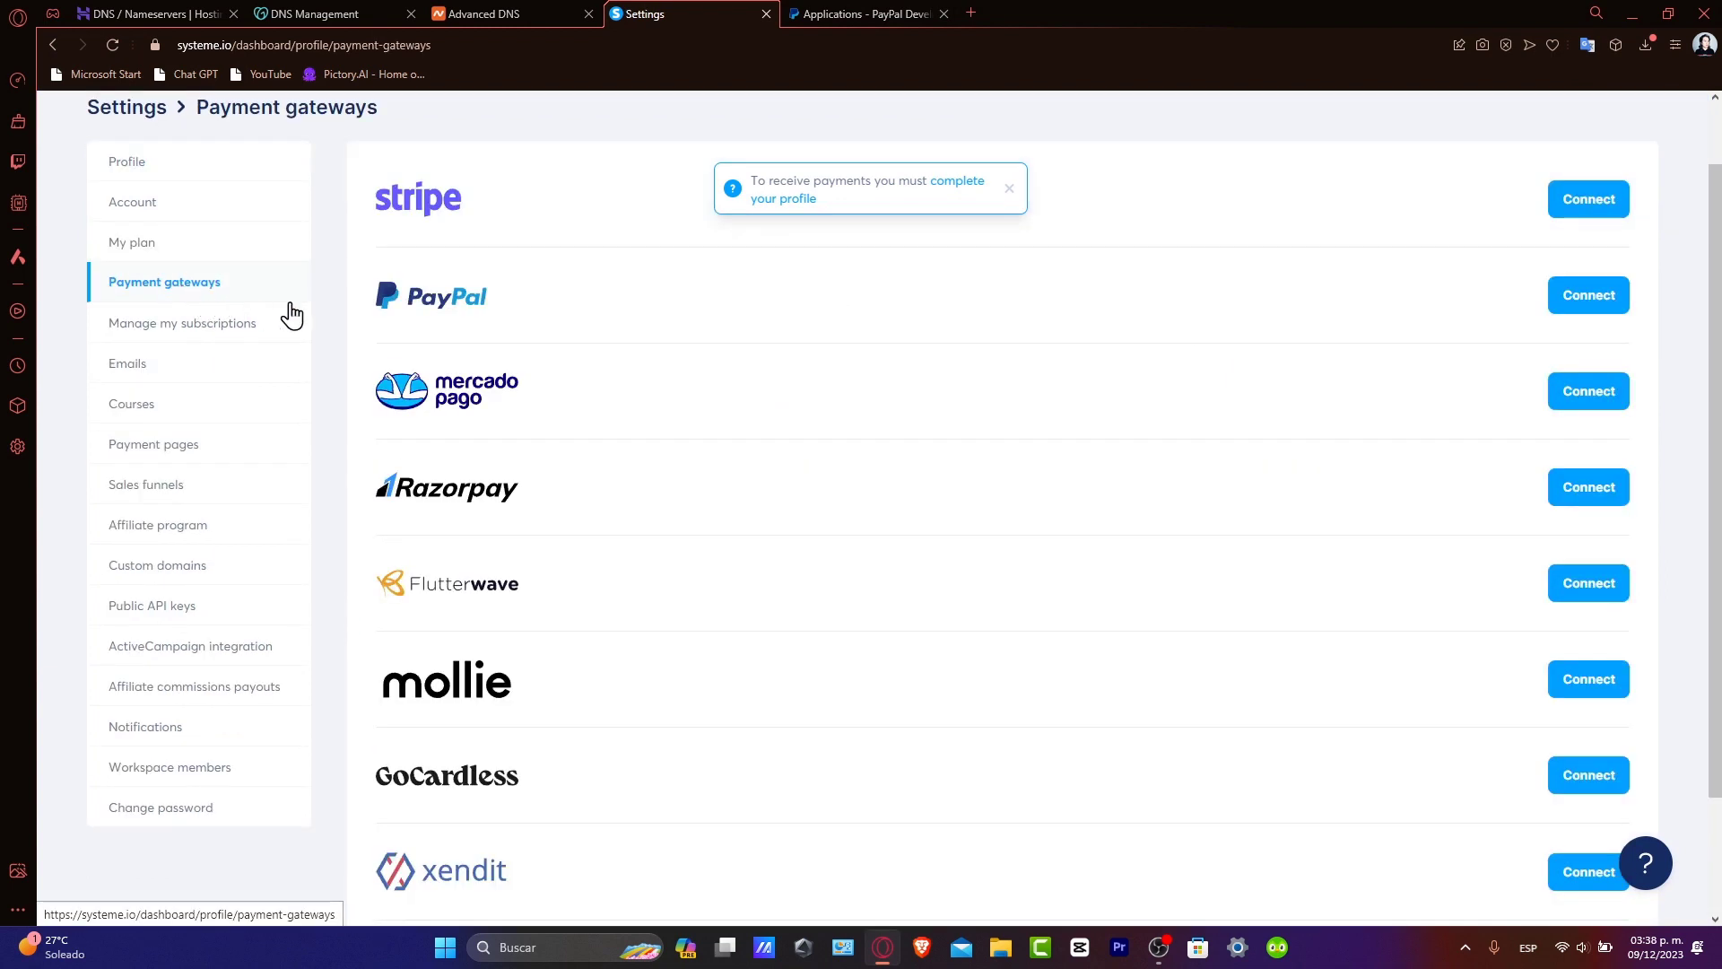
# - Start connecting PayPal and click into the Username, Password and Signature fields
pyautogui.click(1597, 303)
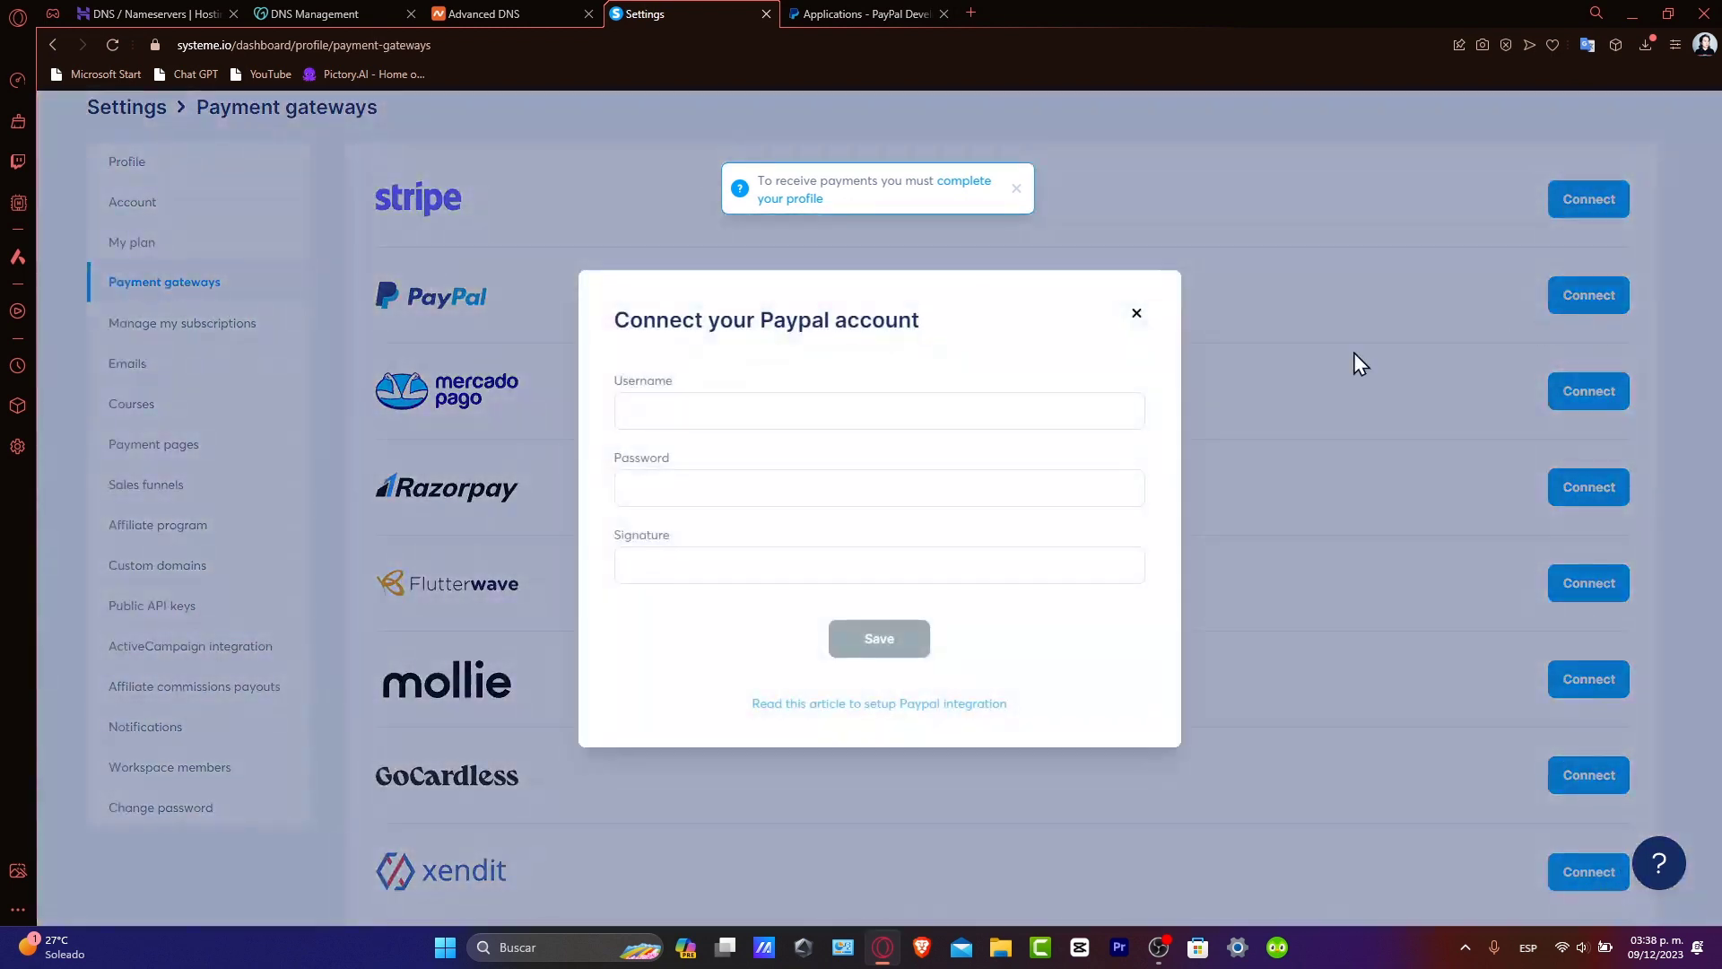
pyautogui.click(767, 418)
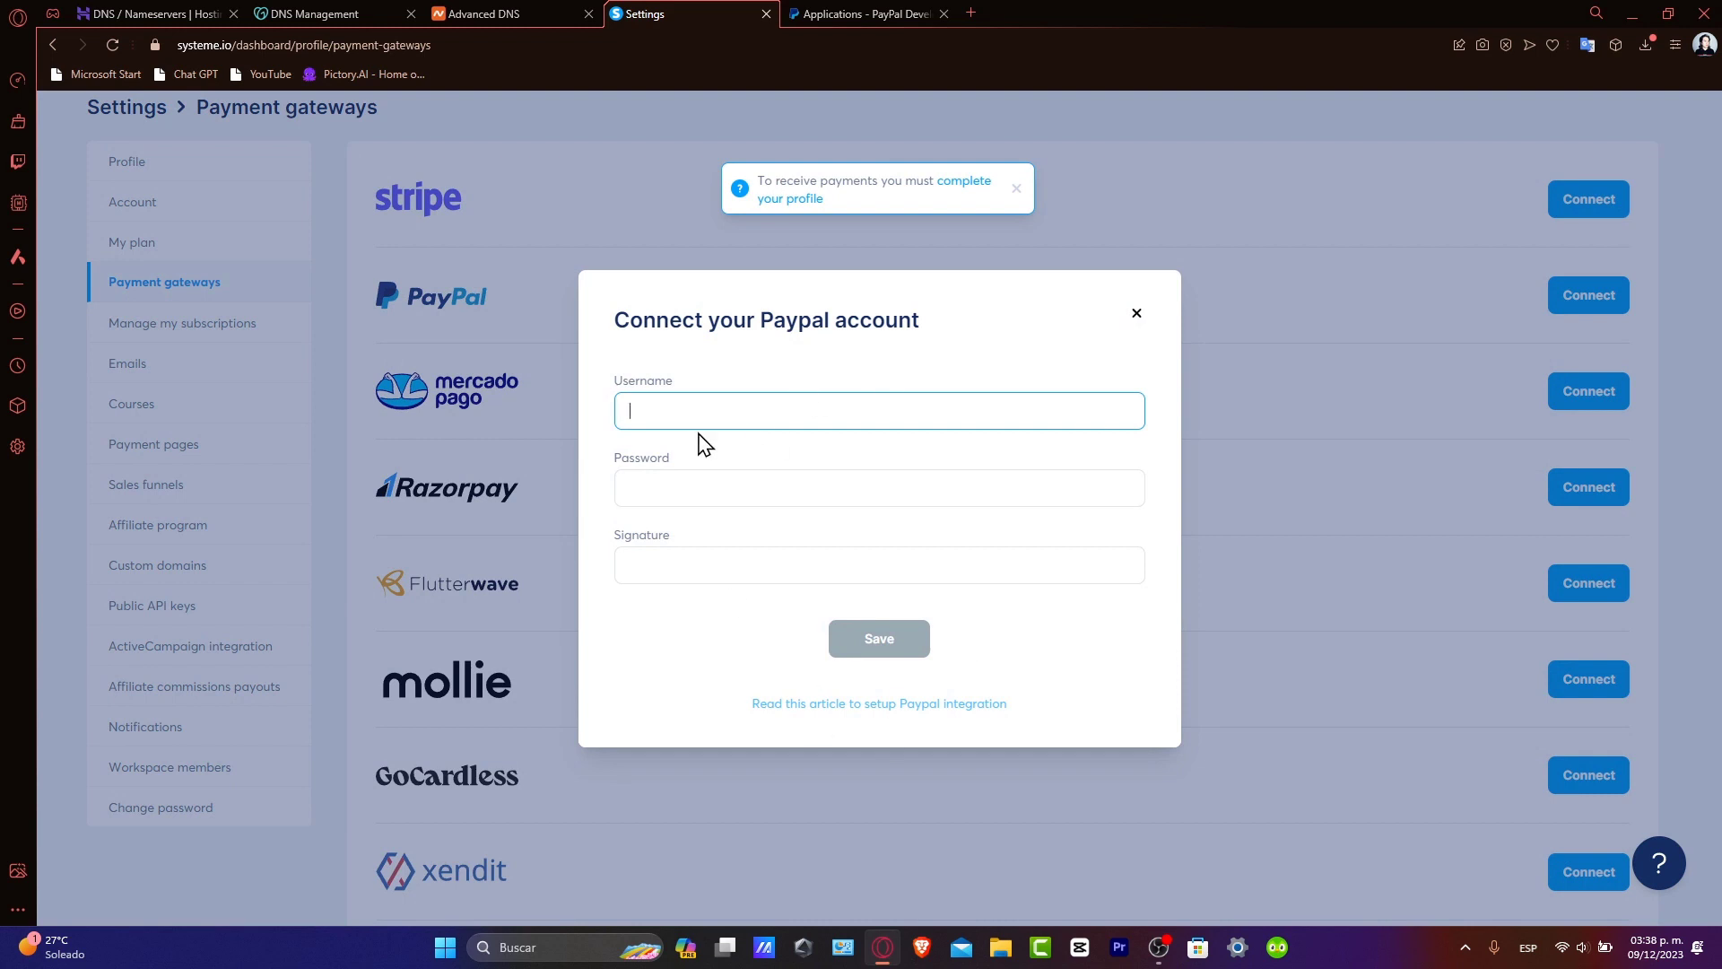
pyautogui.click(680, 481)
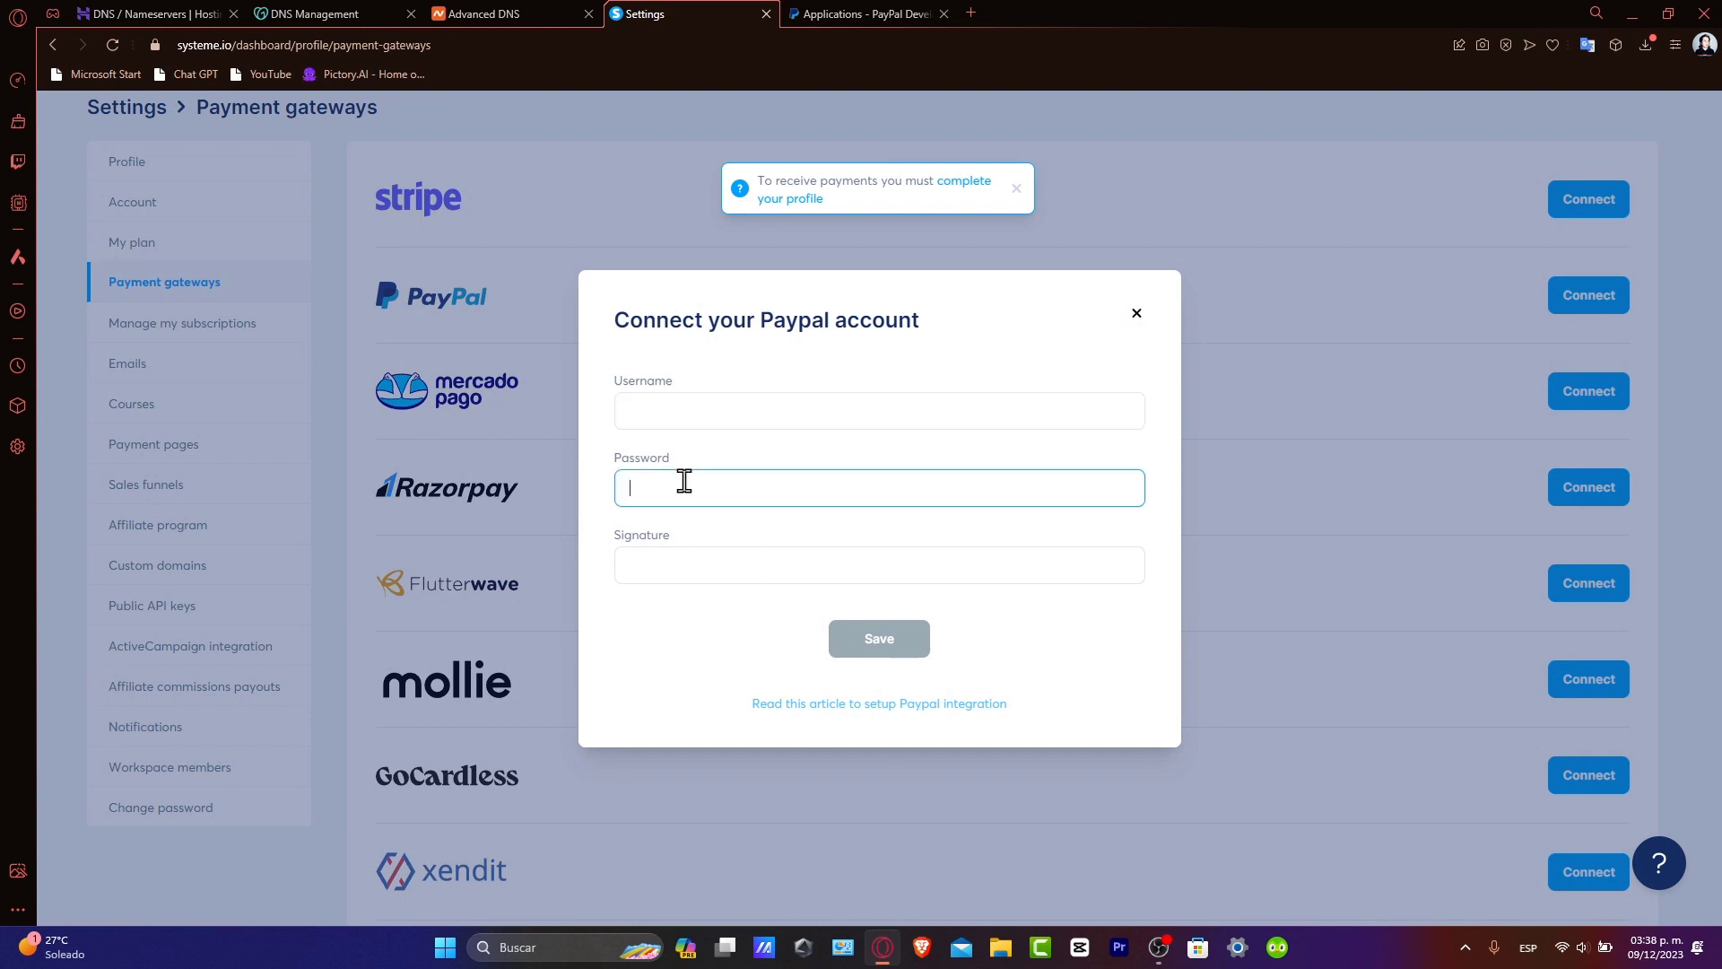
pyautogui.click(726, 562)
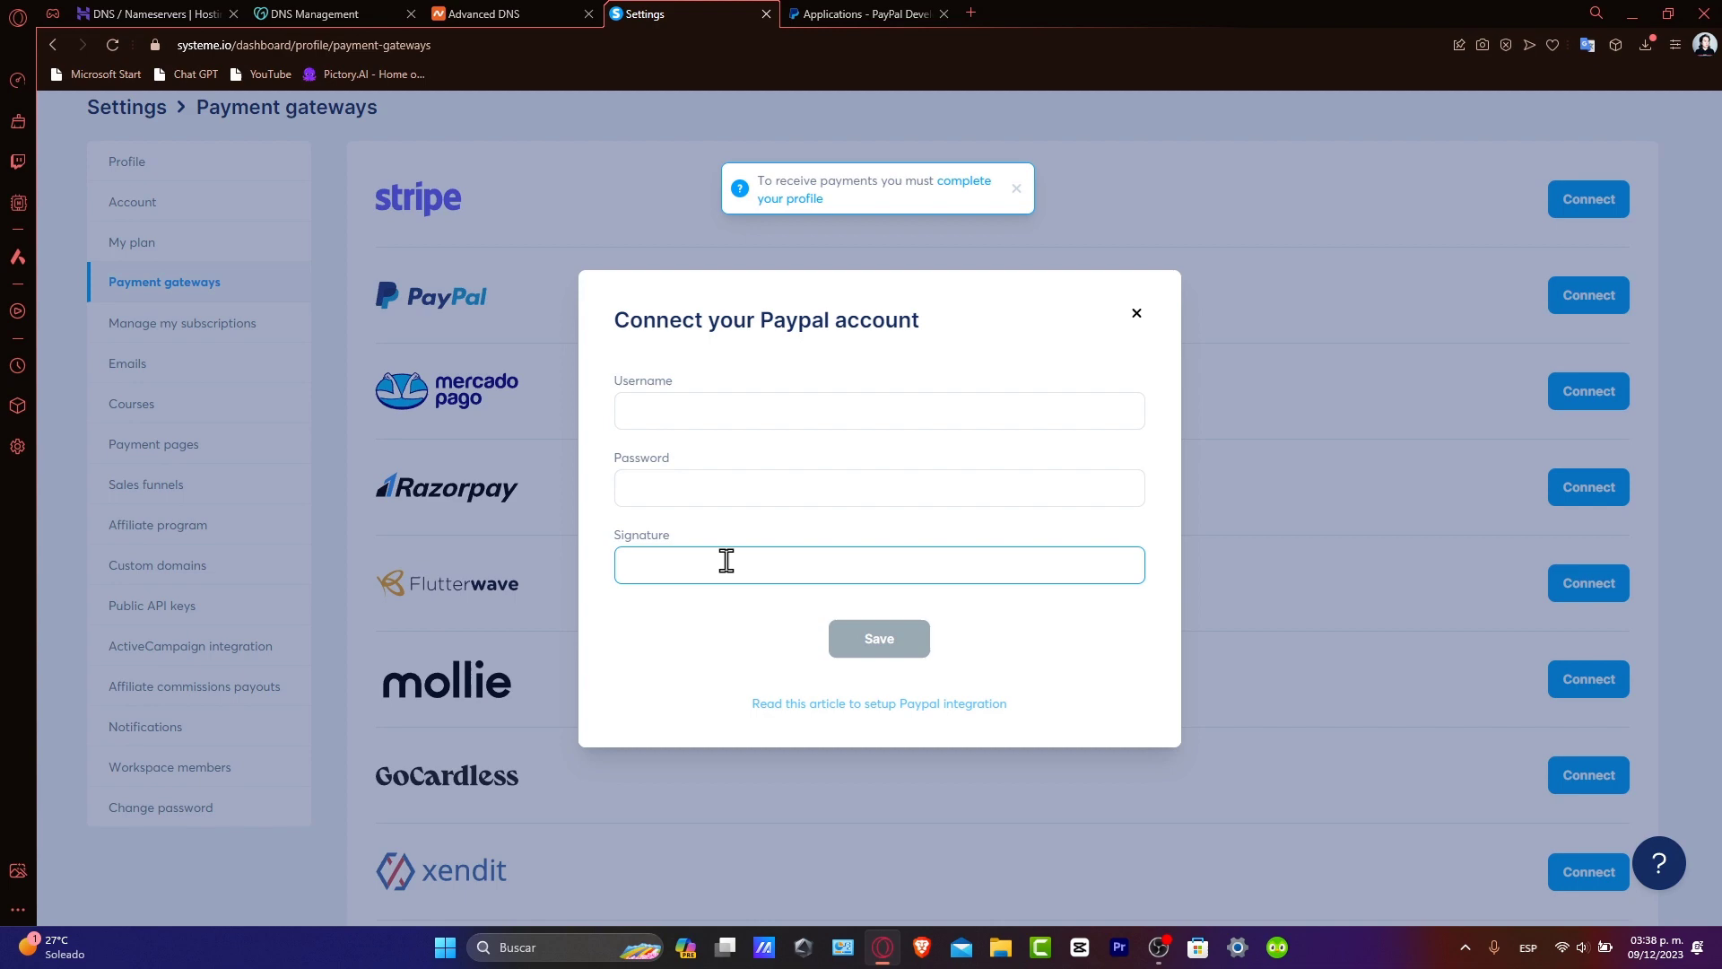
# - Update API access, manage NVP/SOAP API credentials, and agree to request an API signature
pyautogui.click(819, 416)
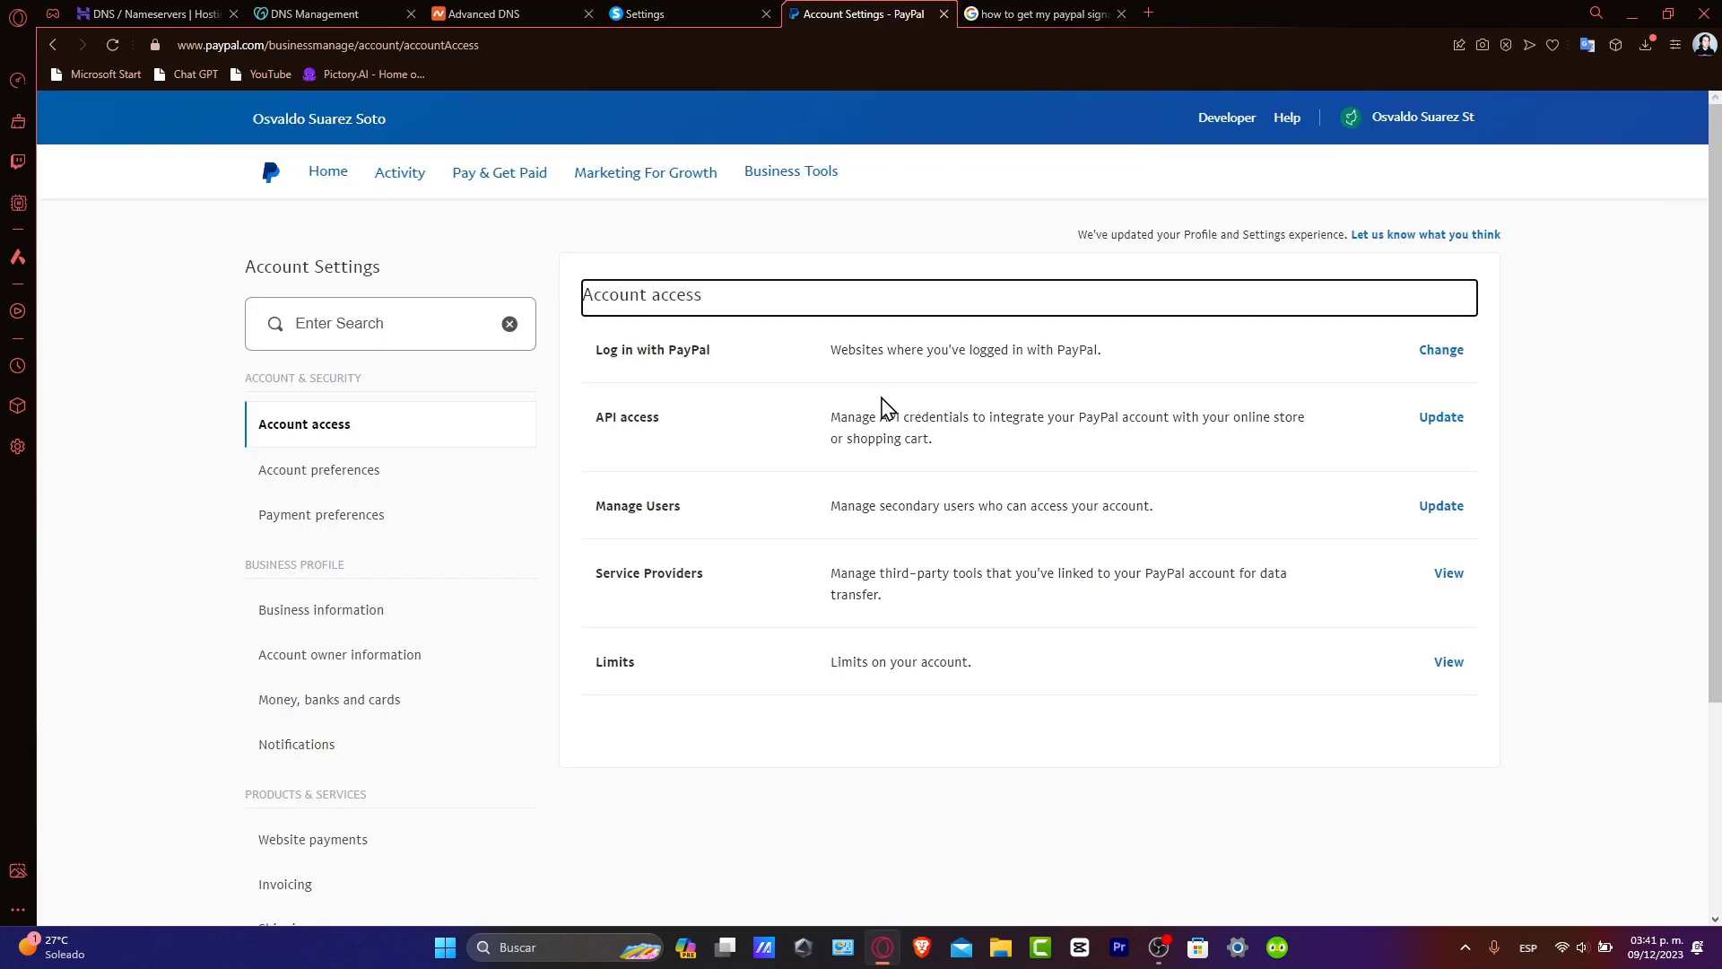
pyautogui.tripleClick(723, 411)
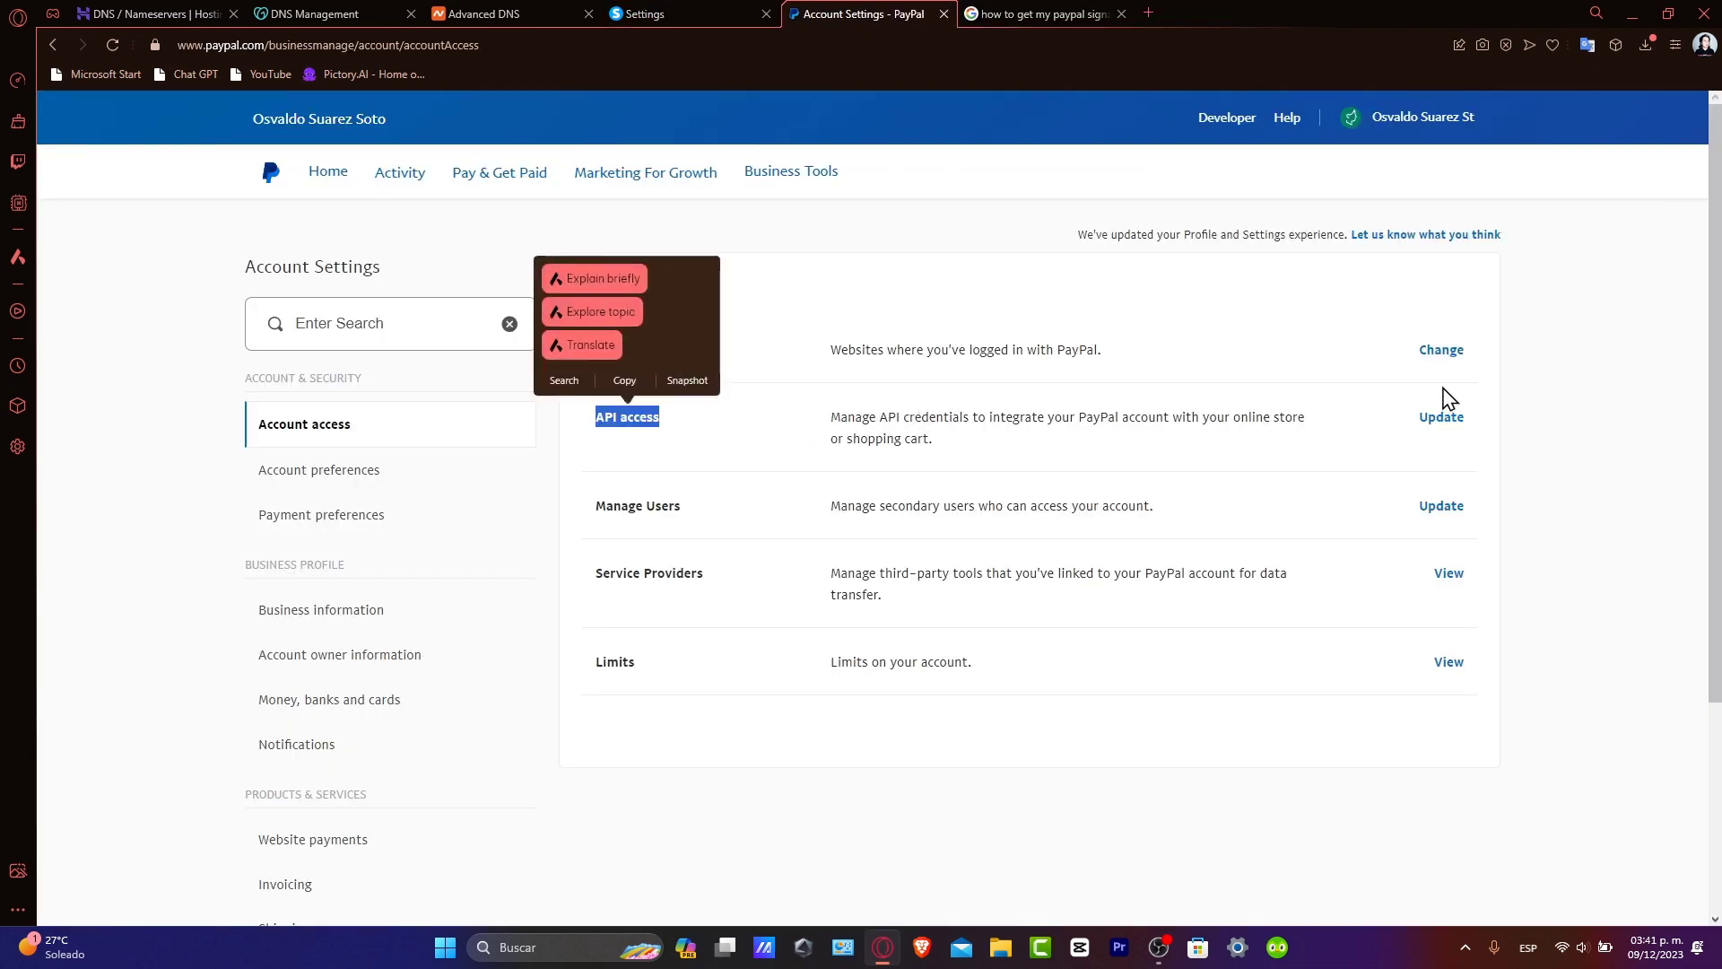
pyautogui.click(1443, 418)
pyautogui.scroll(-3, 931, 303)
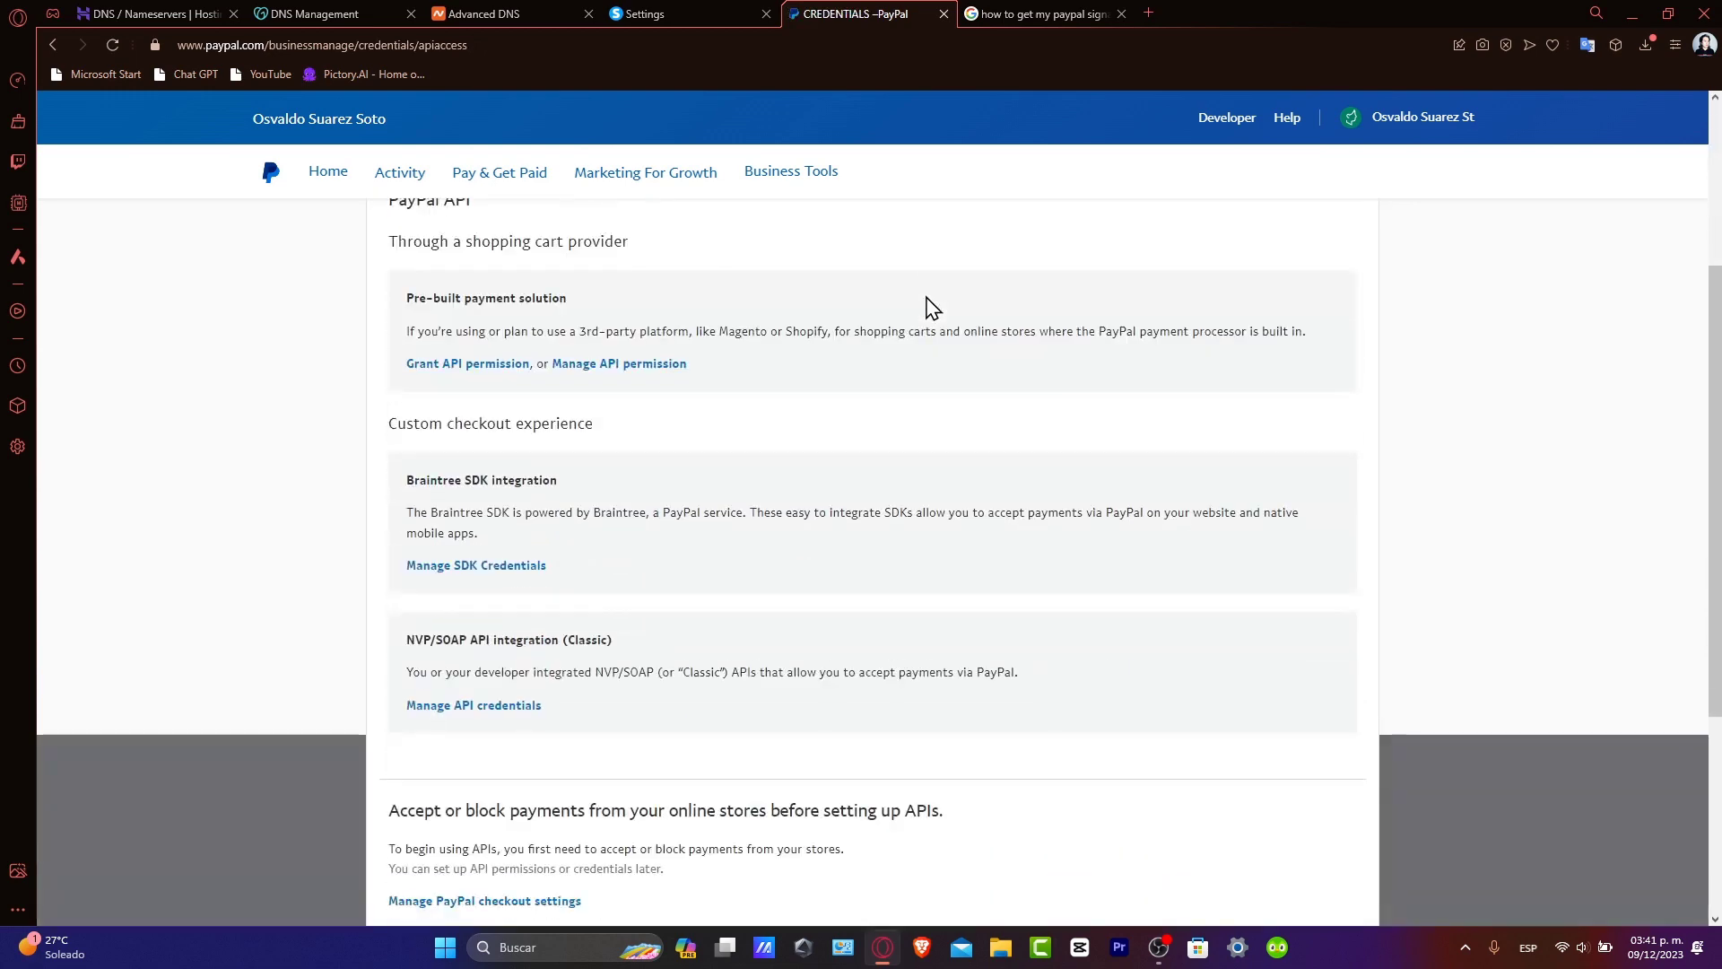
pyautogui.scroll(-3, 931, 306)
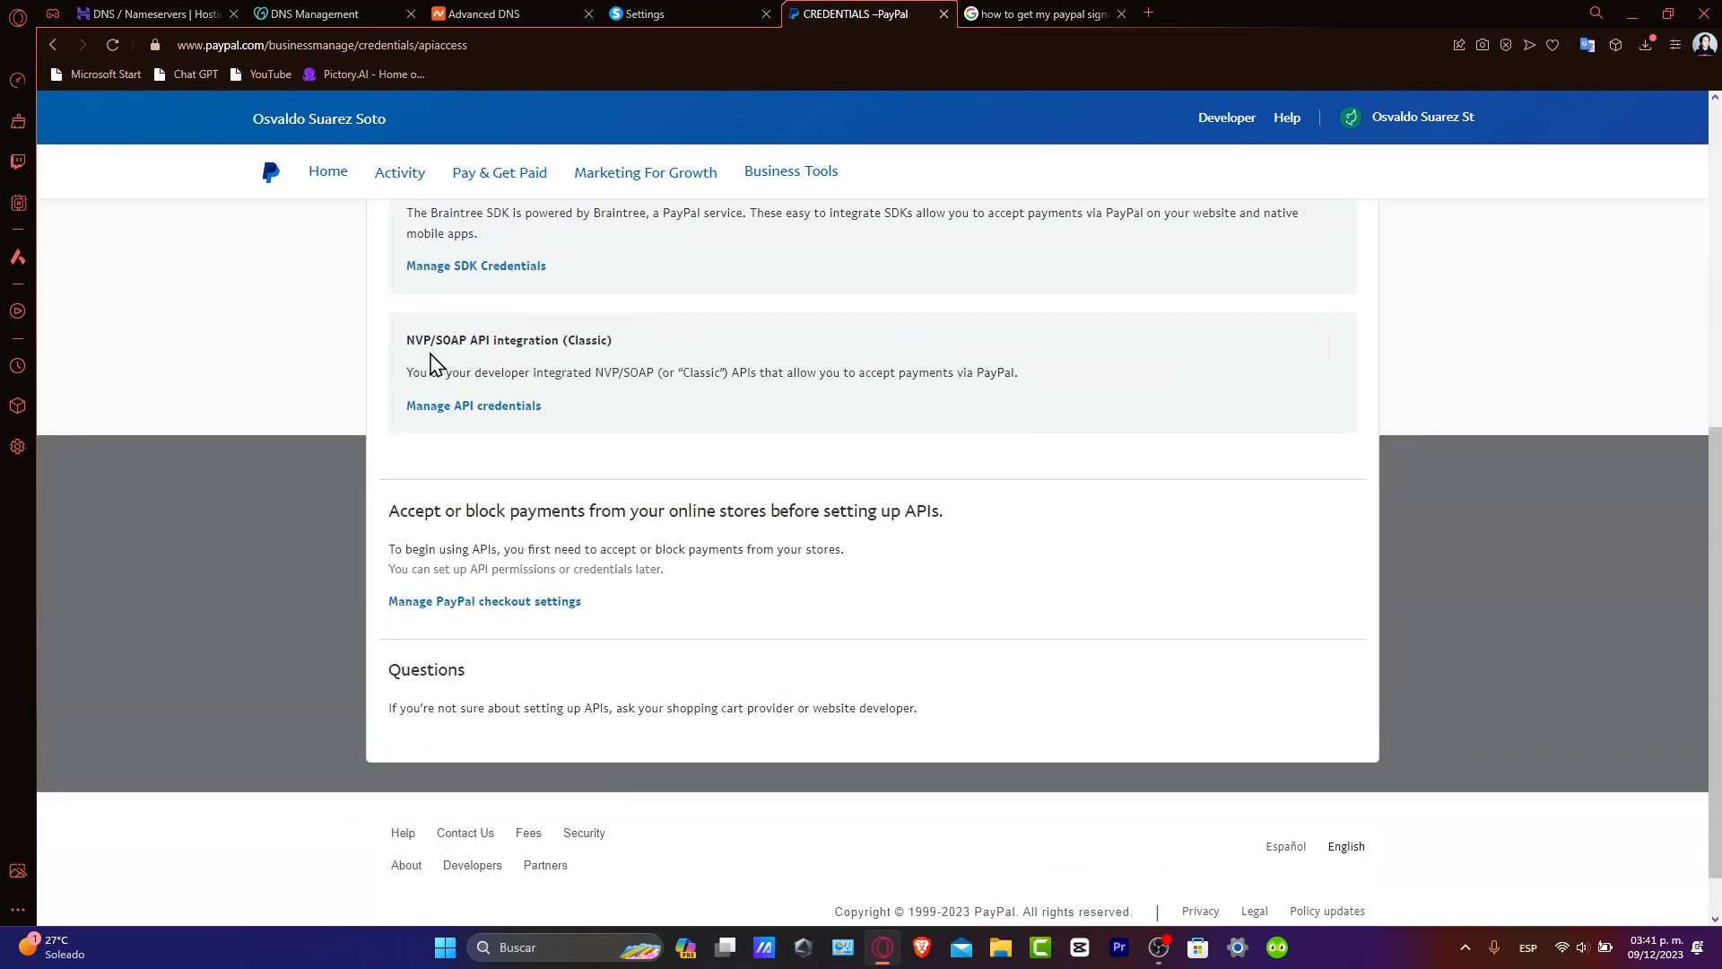
pyautogui.moveTo(425, 341); pyautogui.dragTo(625, 353)
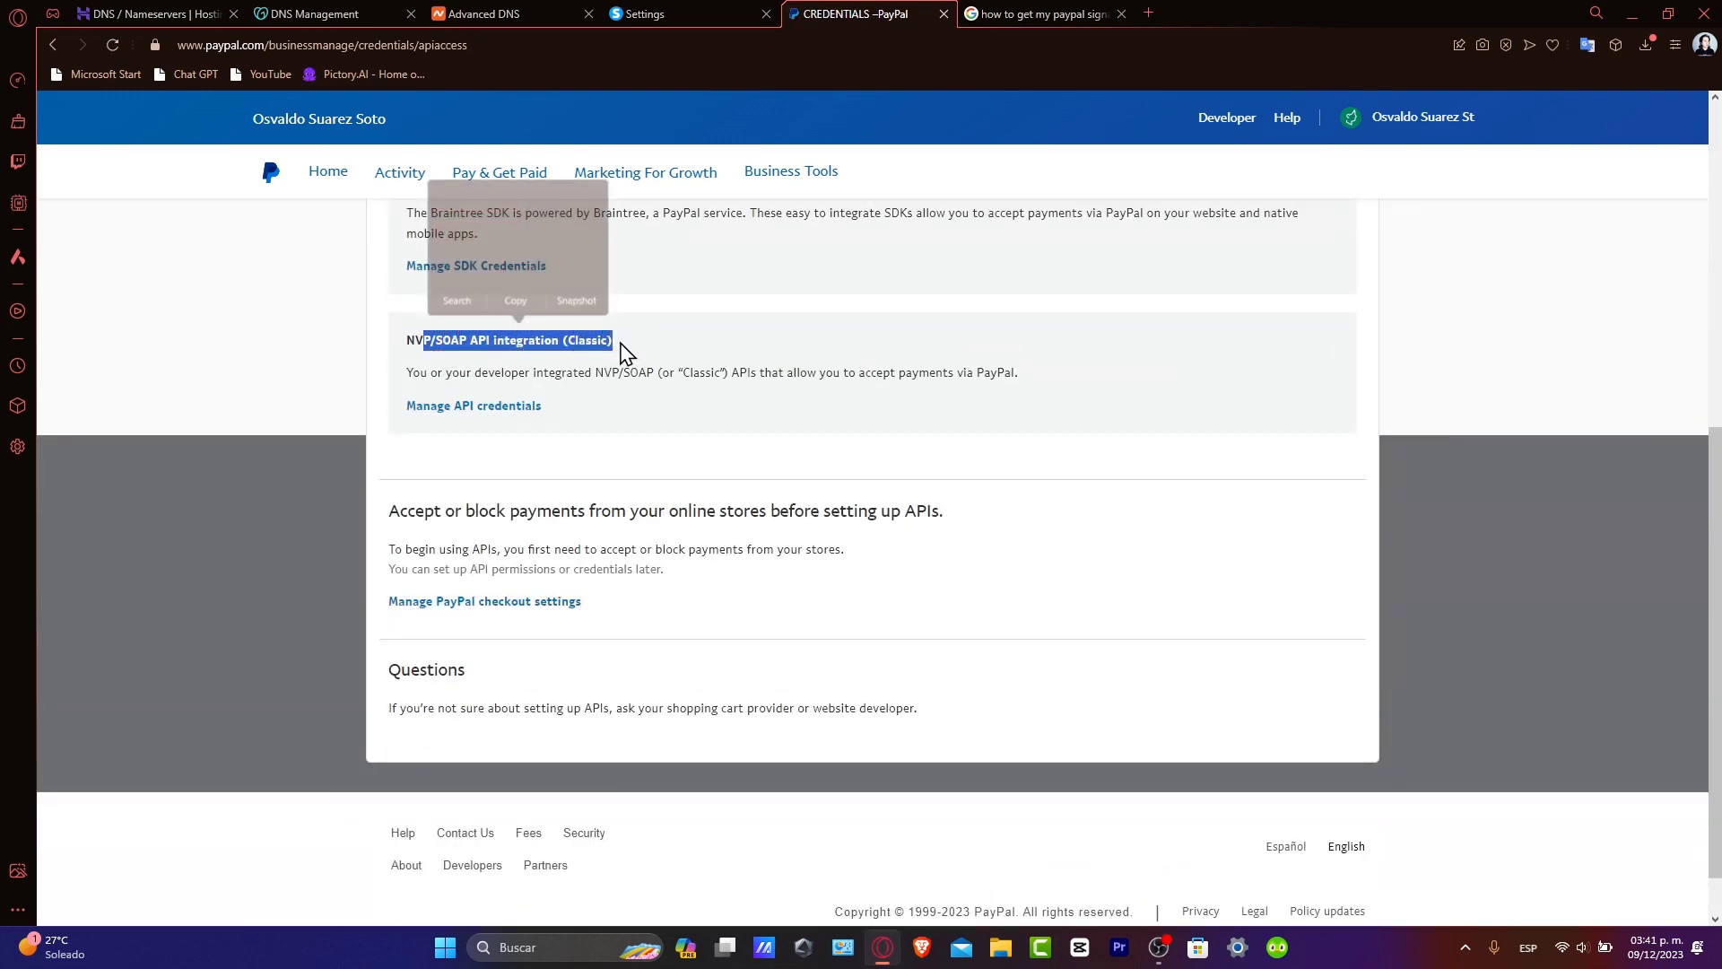
pyautogui.click(430, 413)
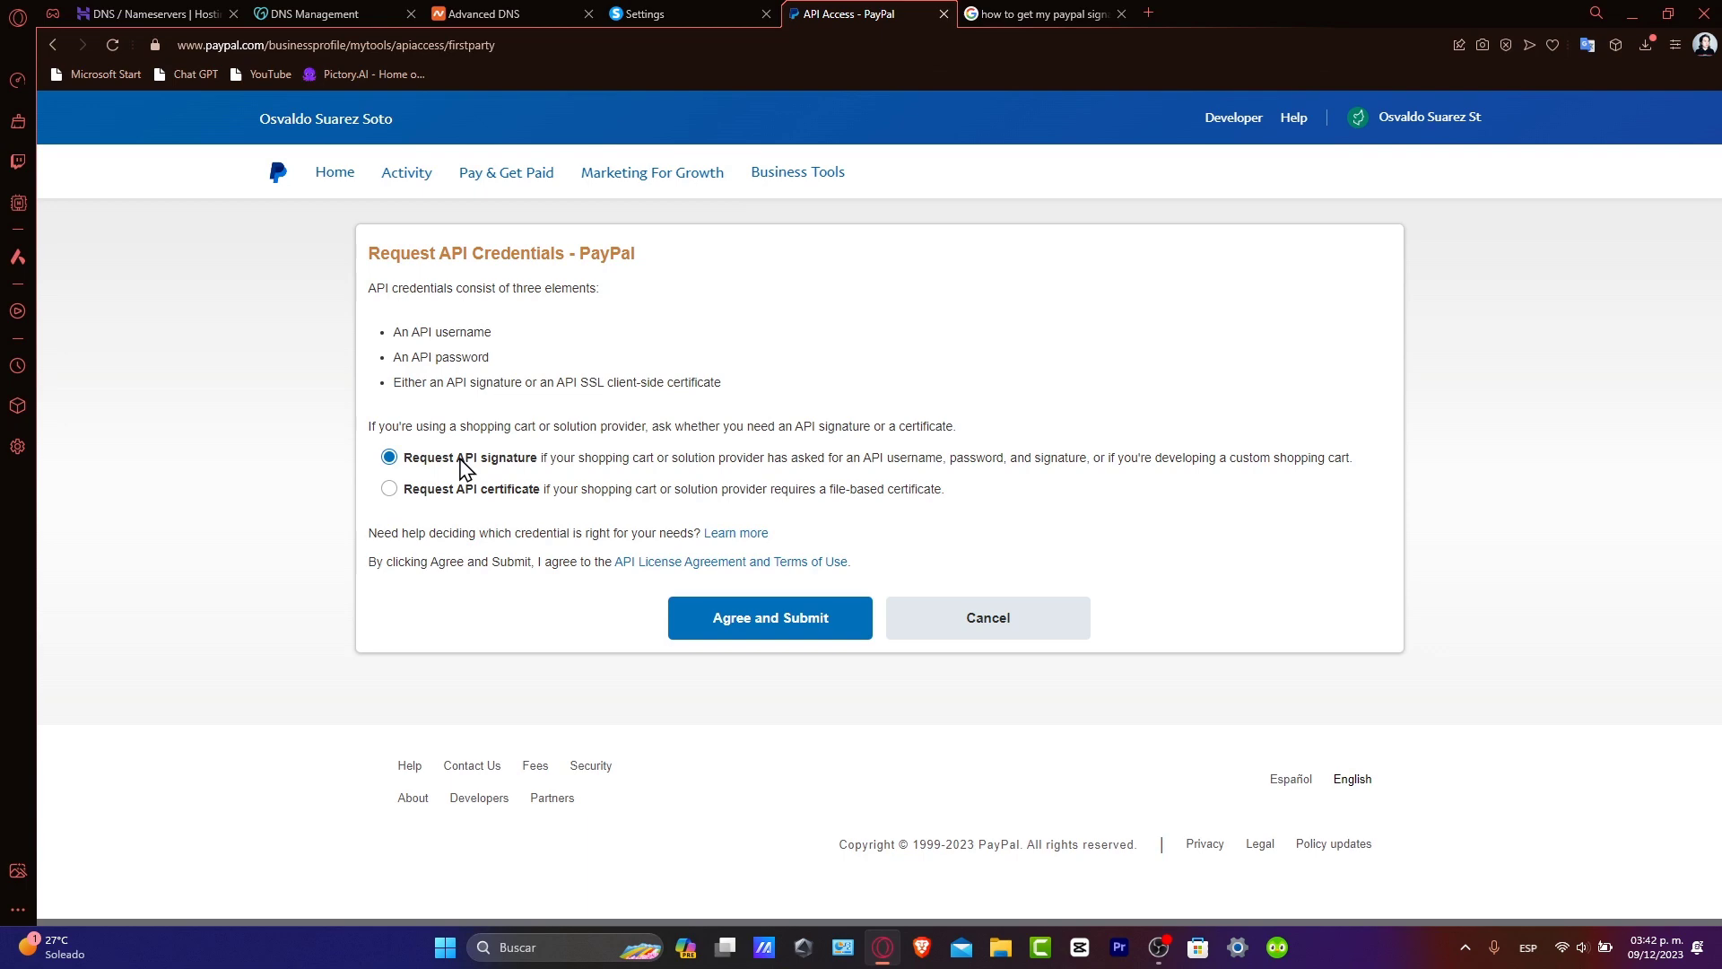
pyautogui.click(838, 632)
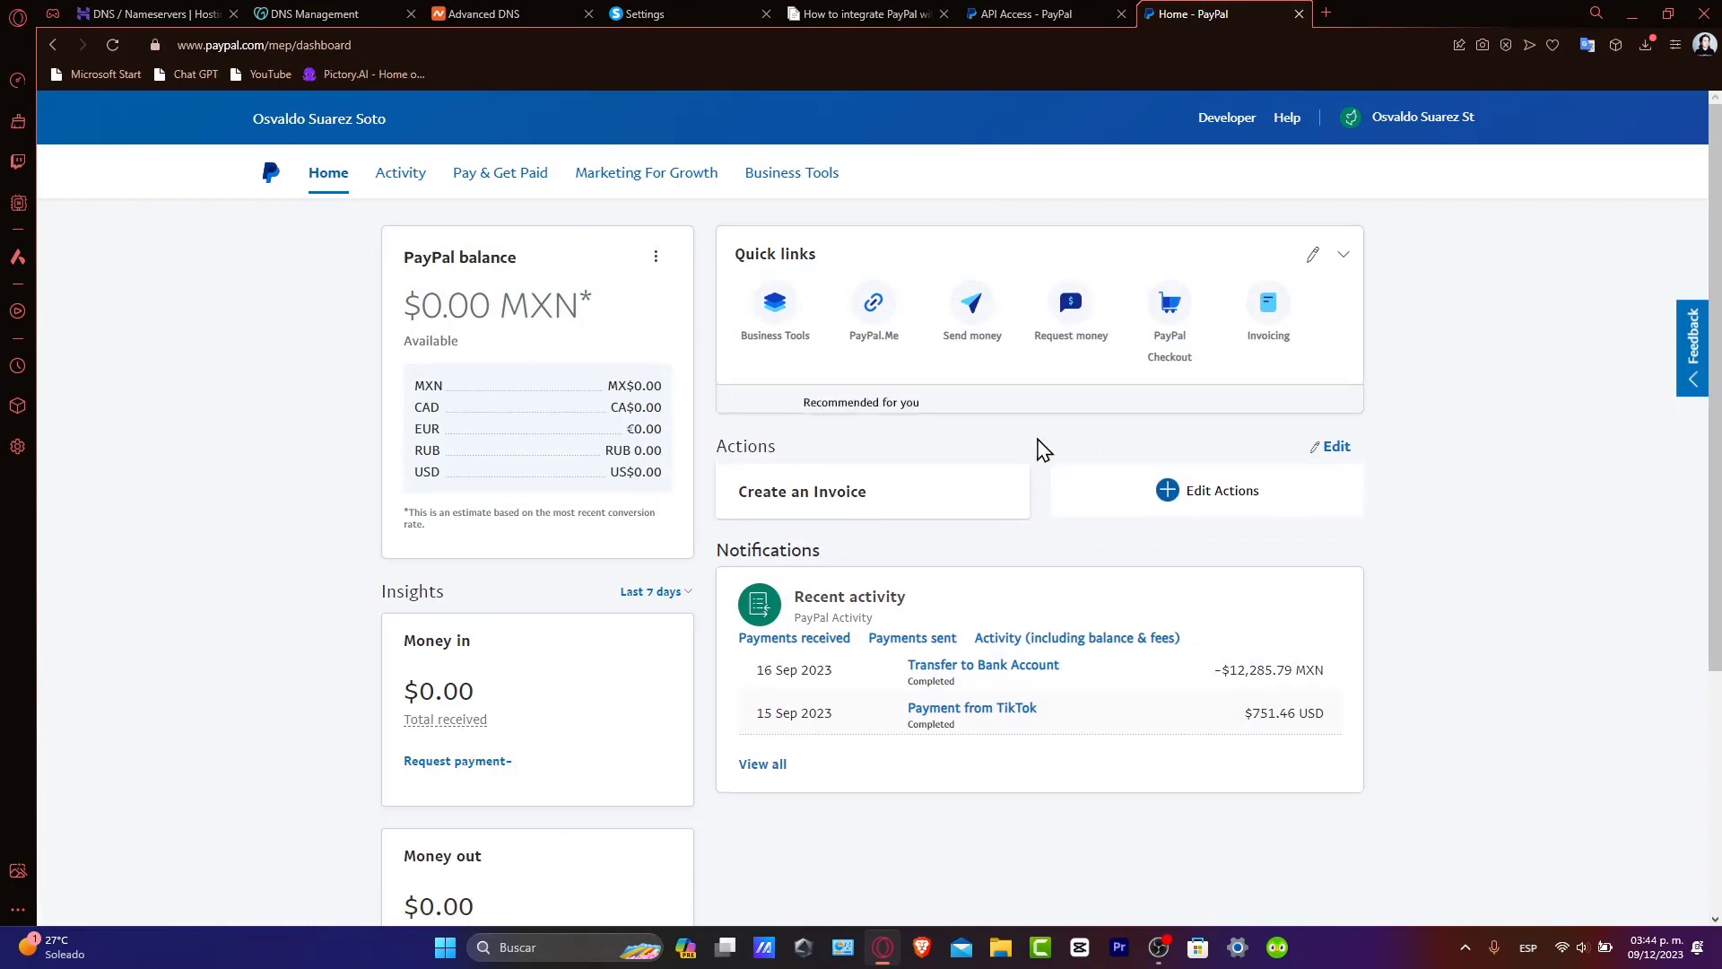
# - In PayPal Account Settings > Notifications, open the Instant Payment Notification settings editor
pyautogui.click(1422, 117)
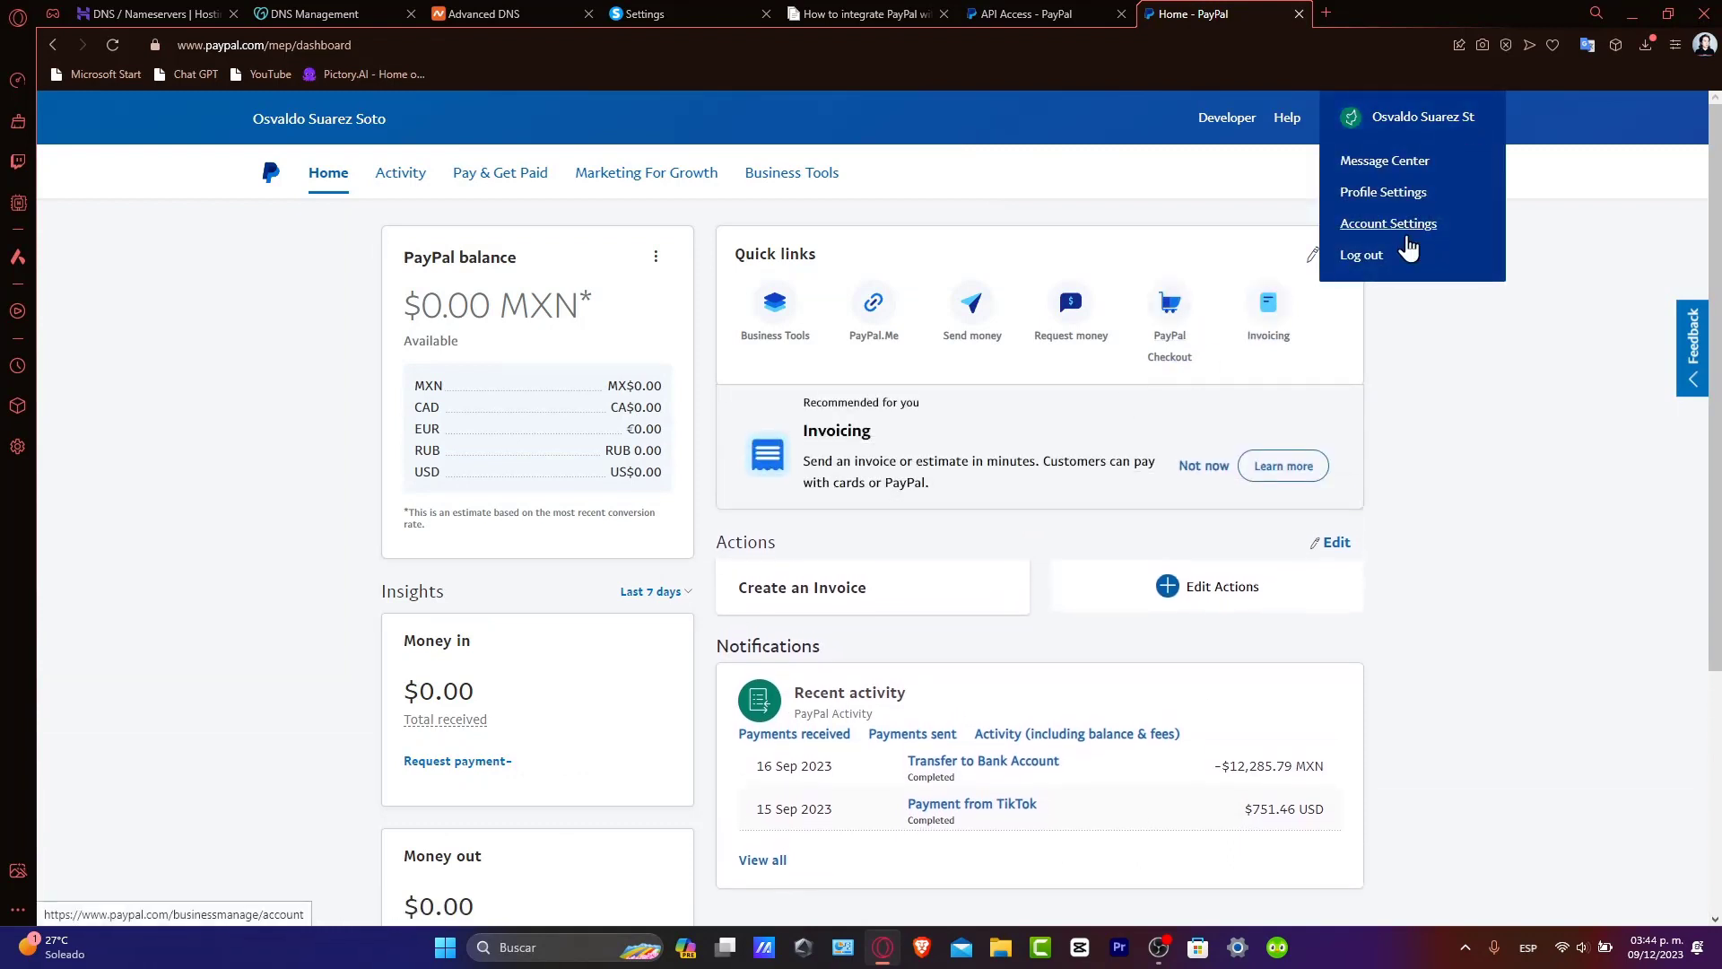
pyautogui.click(1388, 225)
pyautogui.click(347, 757)
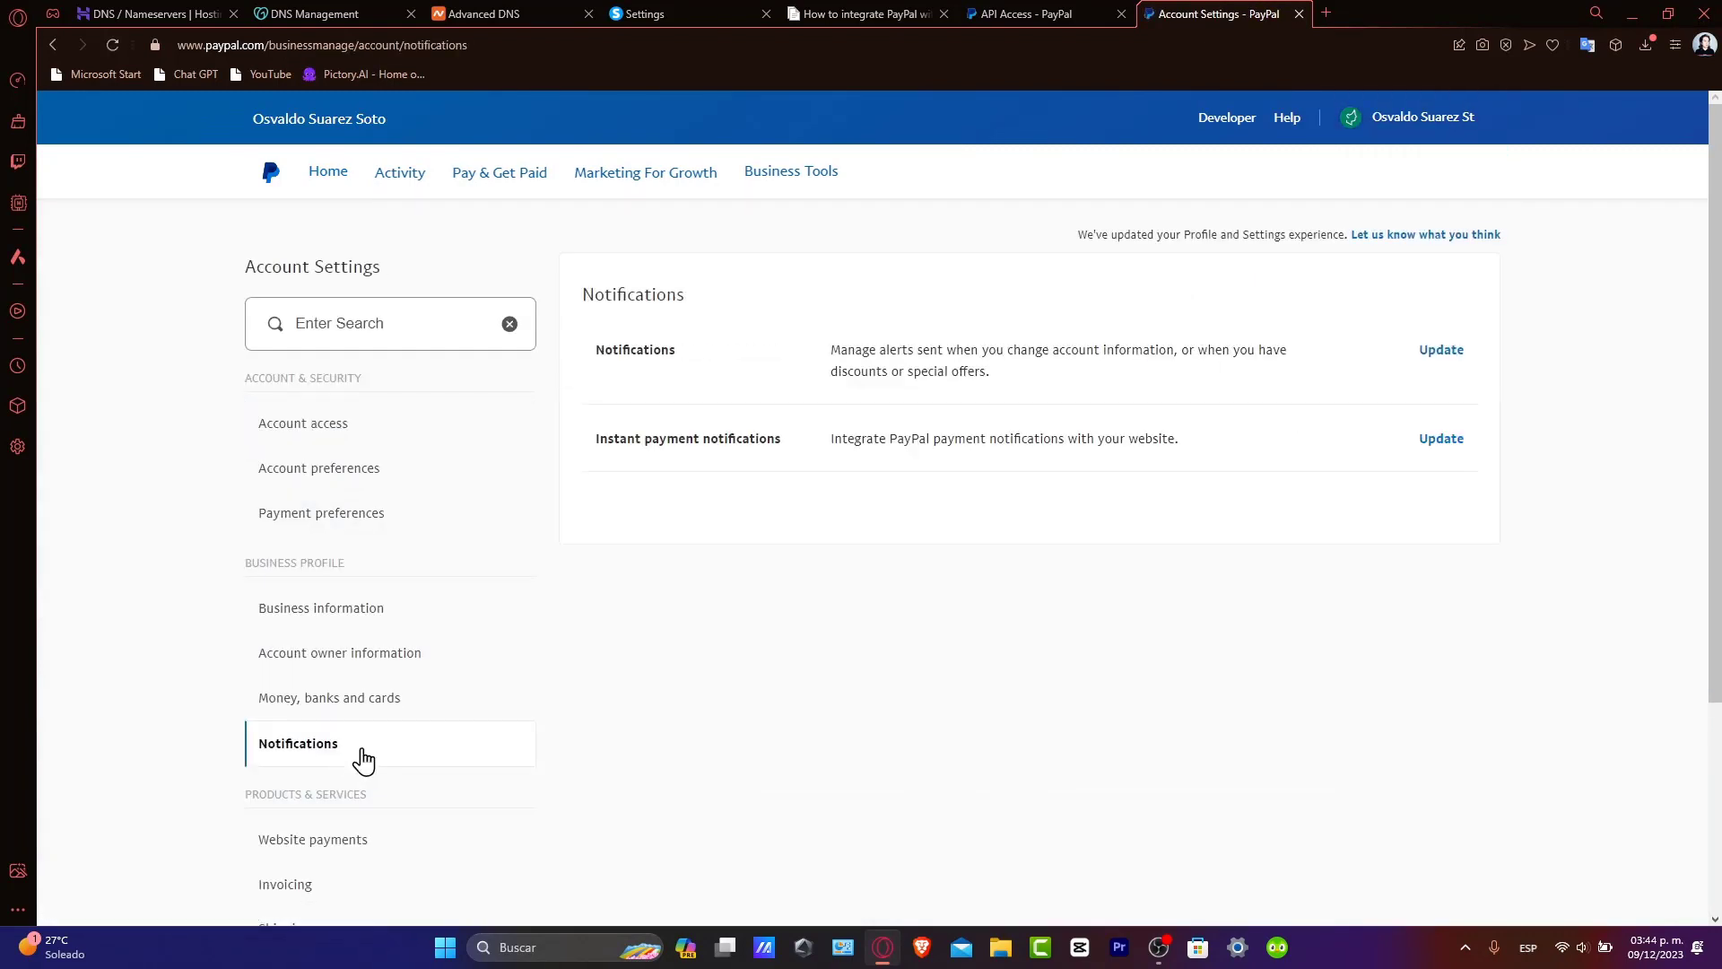
pyautogui.moveTo(677, 439); pyautogui.dragTo(795, 446)
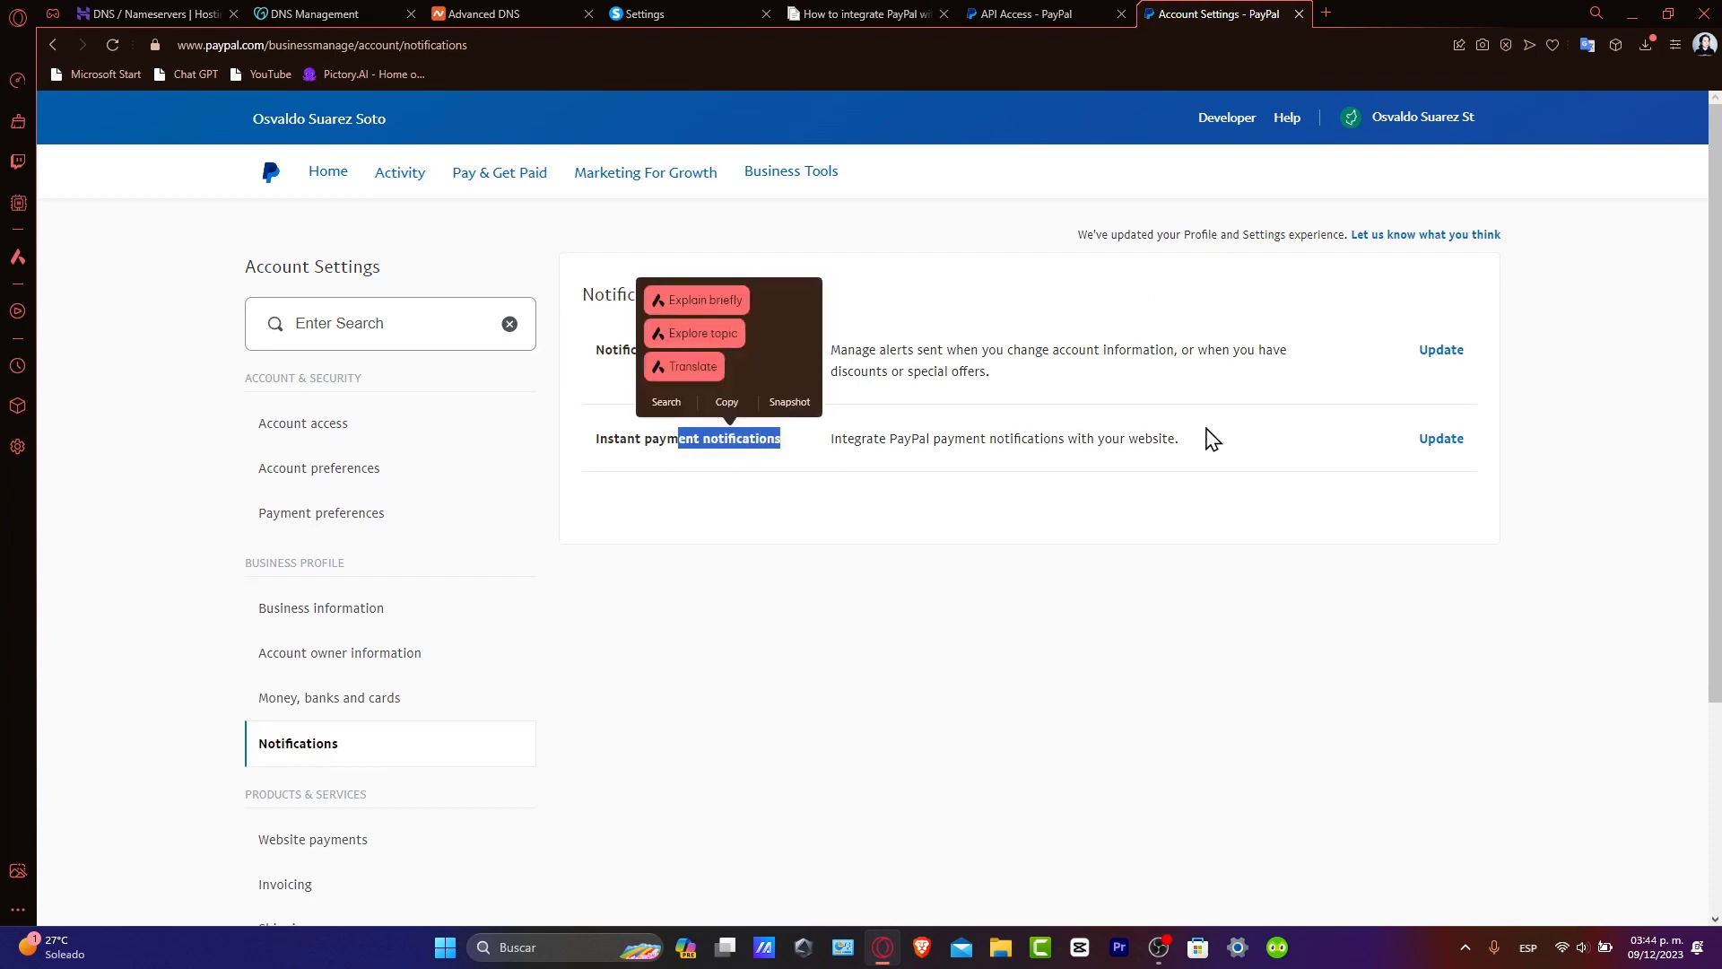
pyautogui.click(1448, 446)
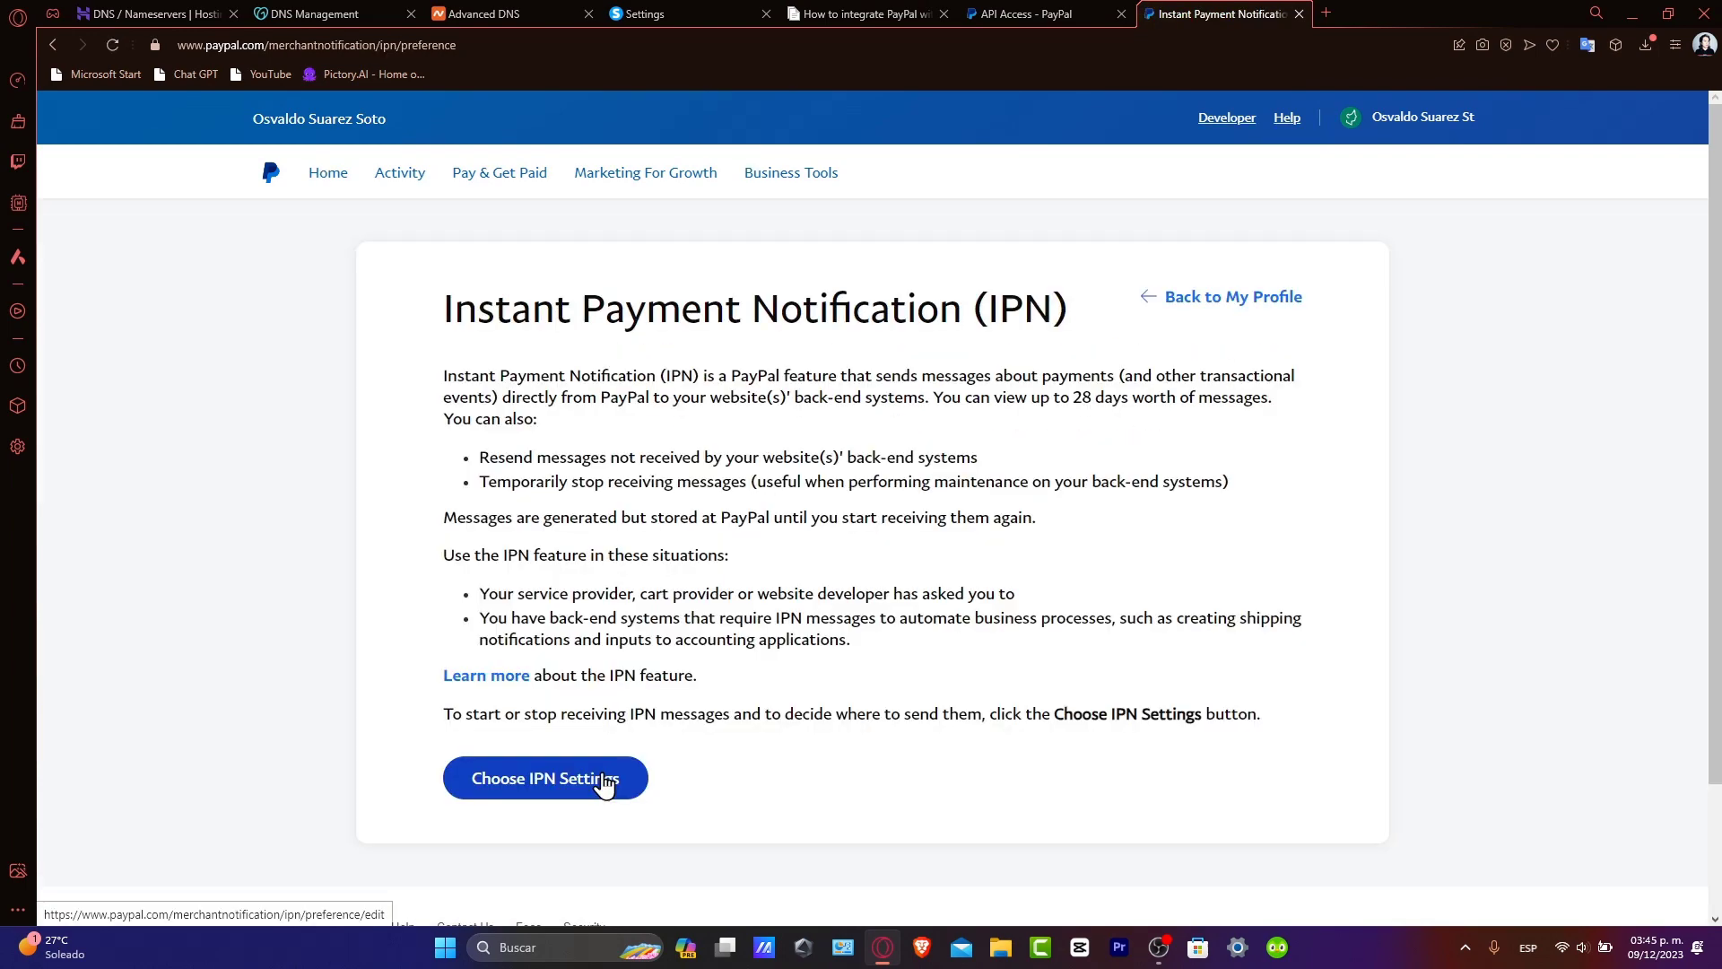
pyautogui.click(600, 780)
pyautogui.click(619, 545)
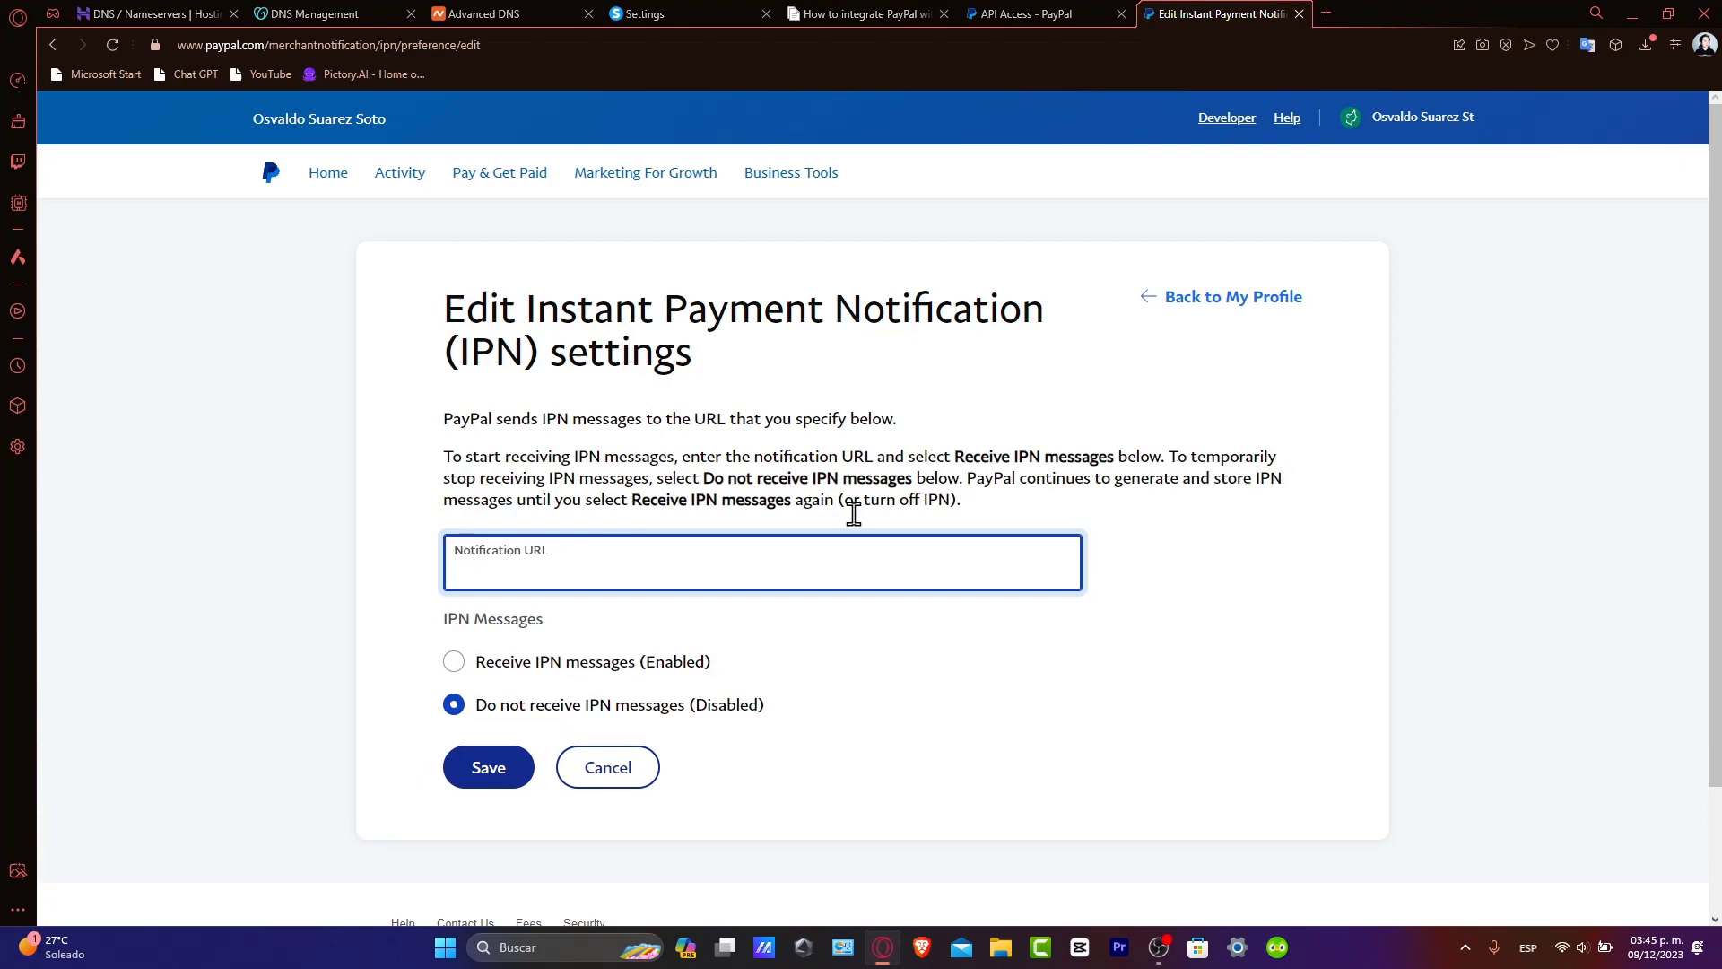
pyautogui.write('https://systeme.io/payment/webhook/listening-paypal.')
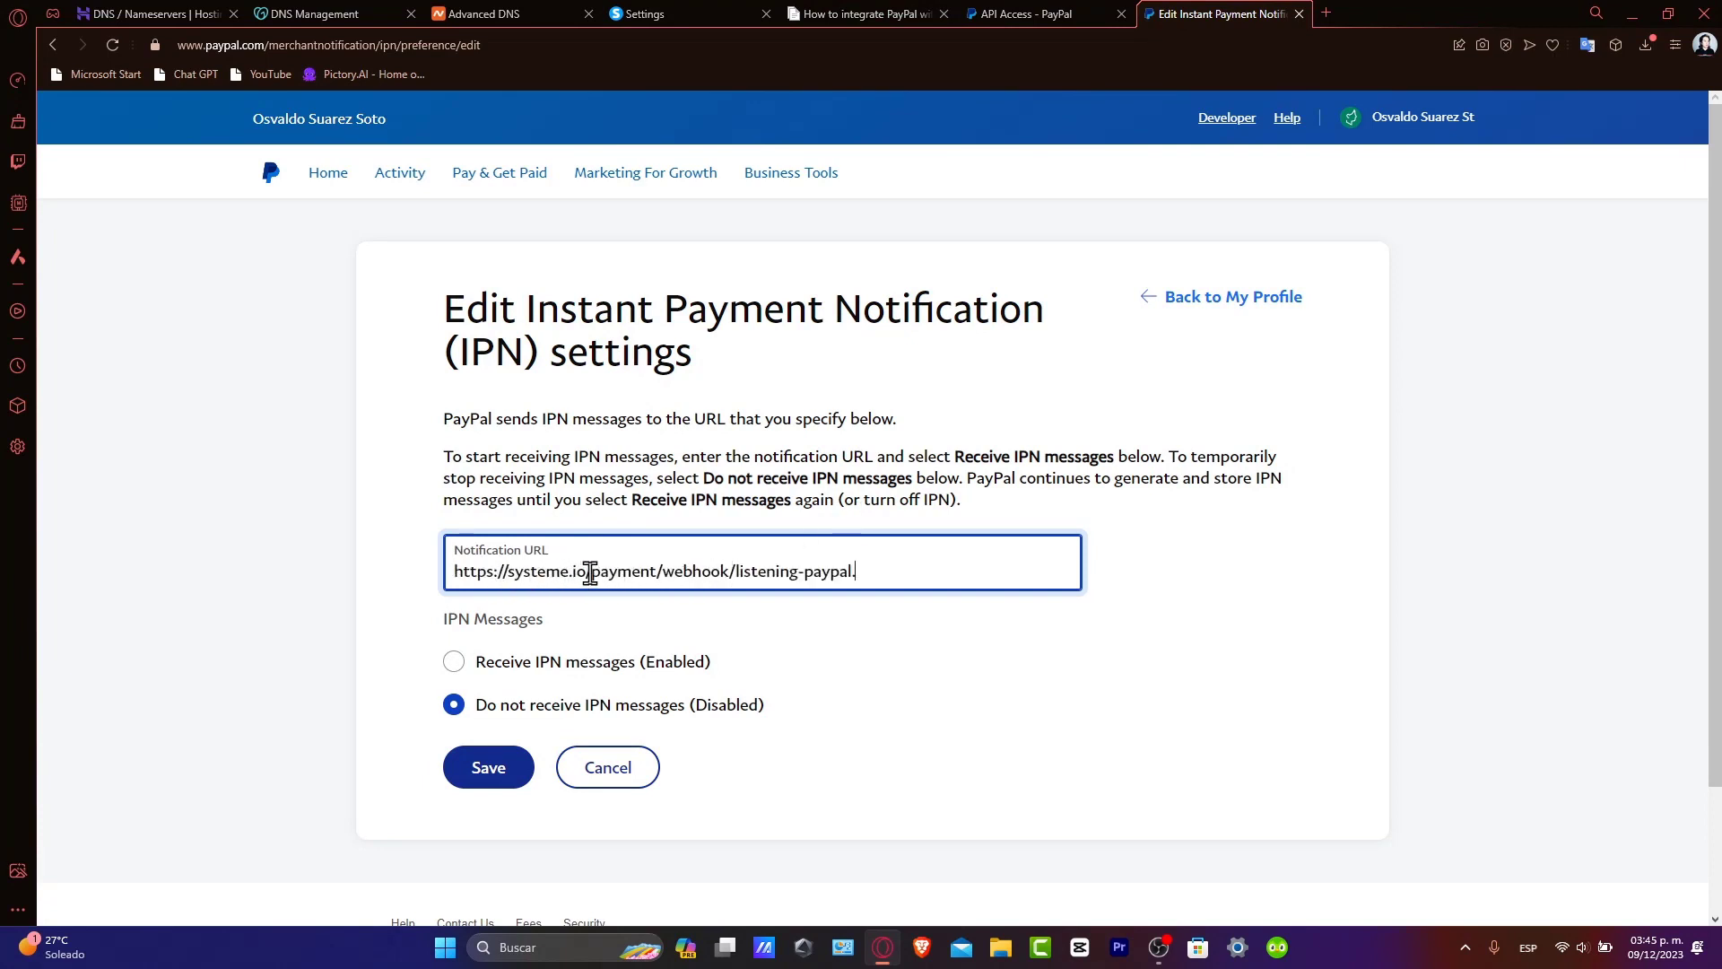
pyautogui.moveTo(589, 573); pyautogui.dragTo(866, 571)
pyautogui.click(683, 572)
pyautogui.doubleClick(683, 572)
pyautogui.click(865, 571)
pyautogui.click(570, 664)
pyautogui.click(517, 767)
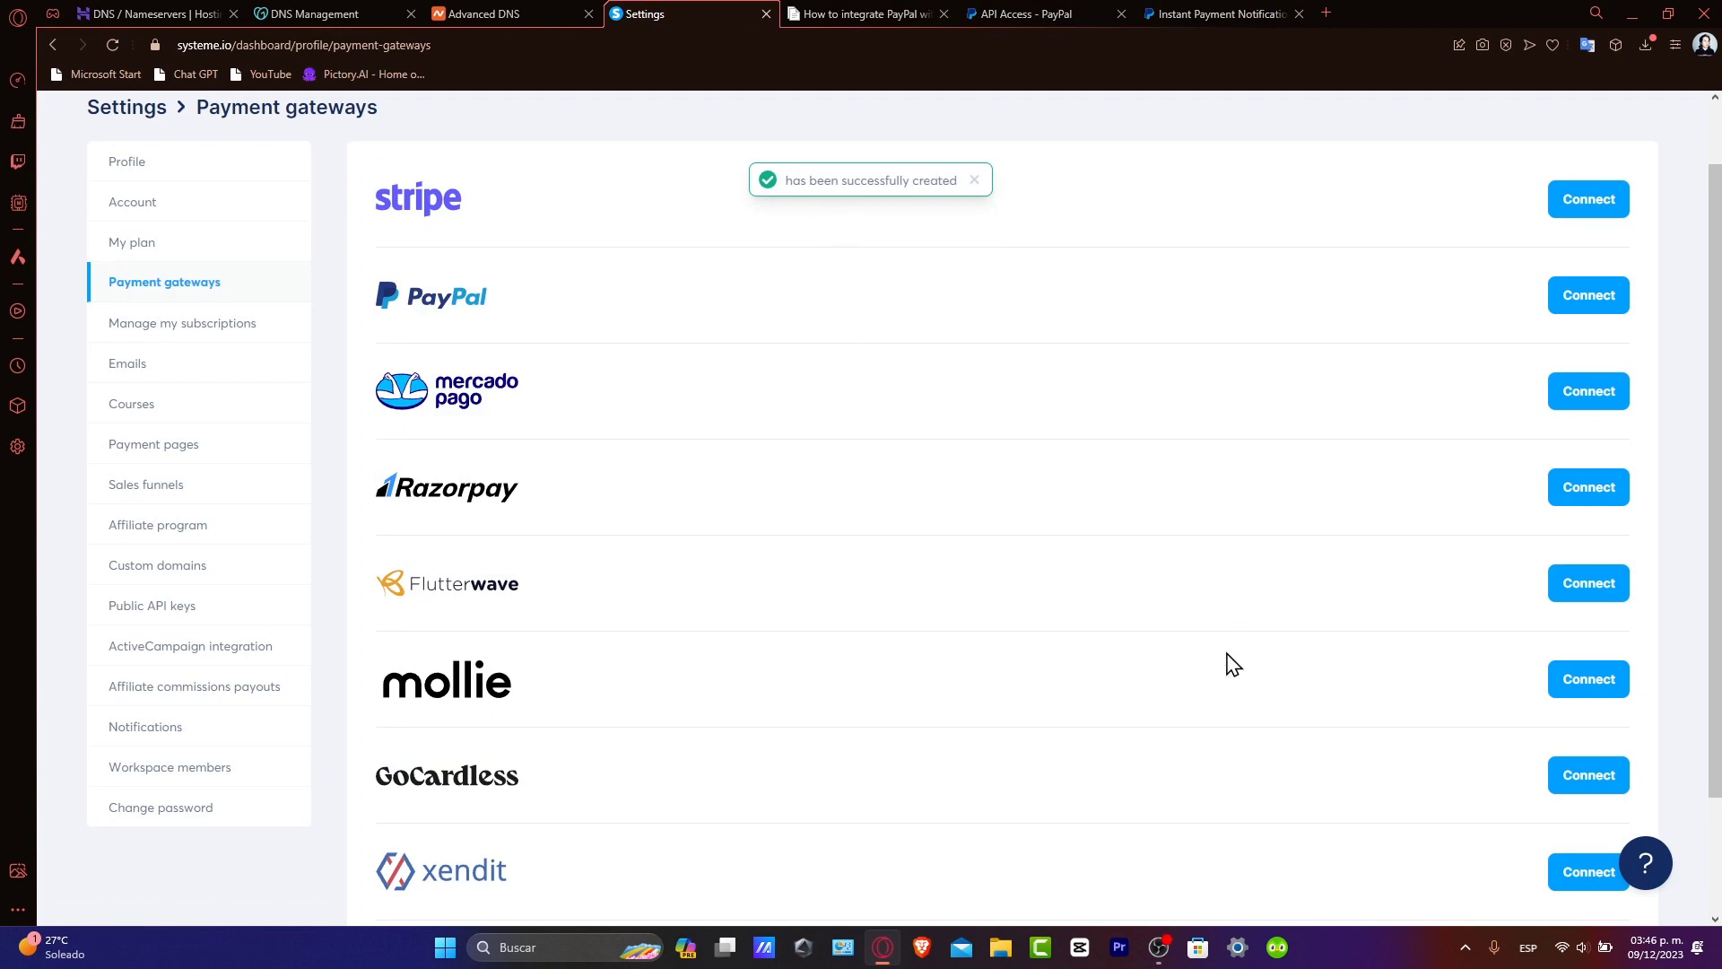
# - Verify PayPal shows as connected, open the IPN setup help article, then return to Payment gateways
pyautogui.scroll(2, 1225, 664)
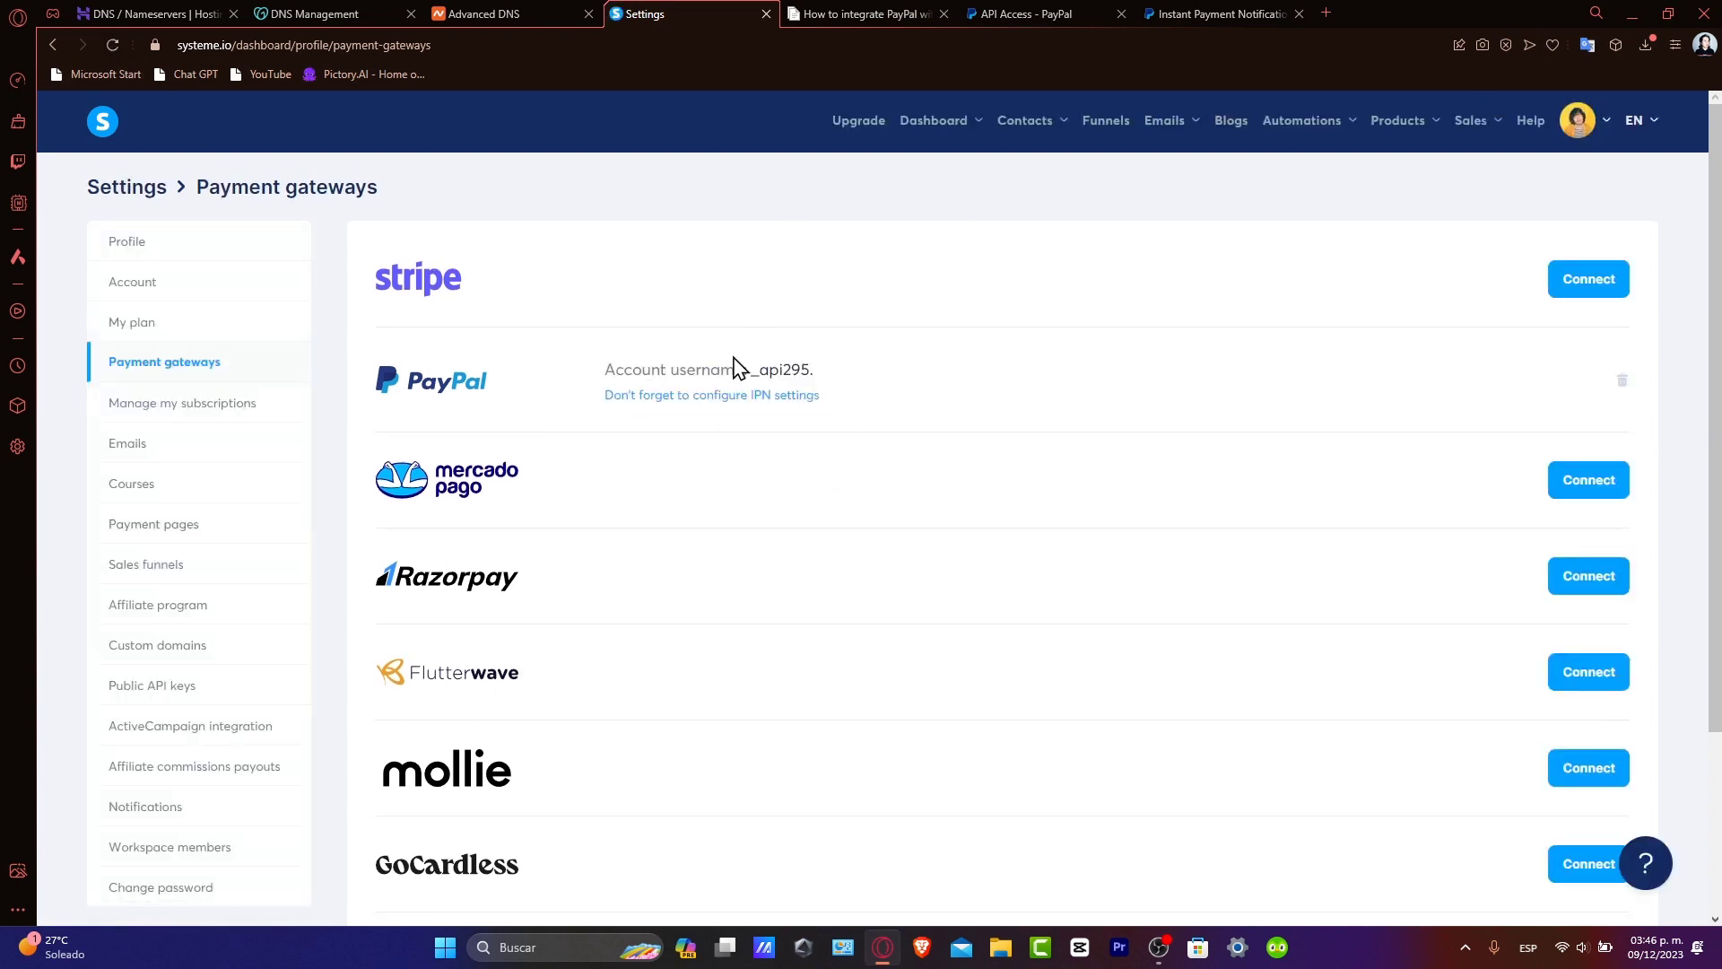
pyautogui.click(714, 411)
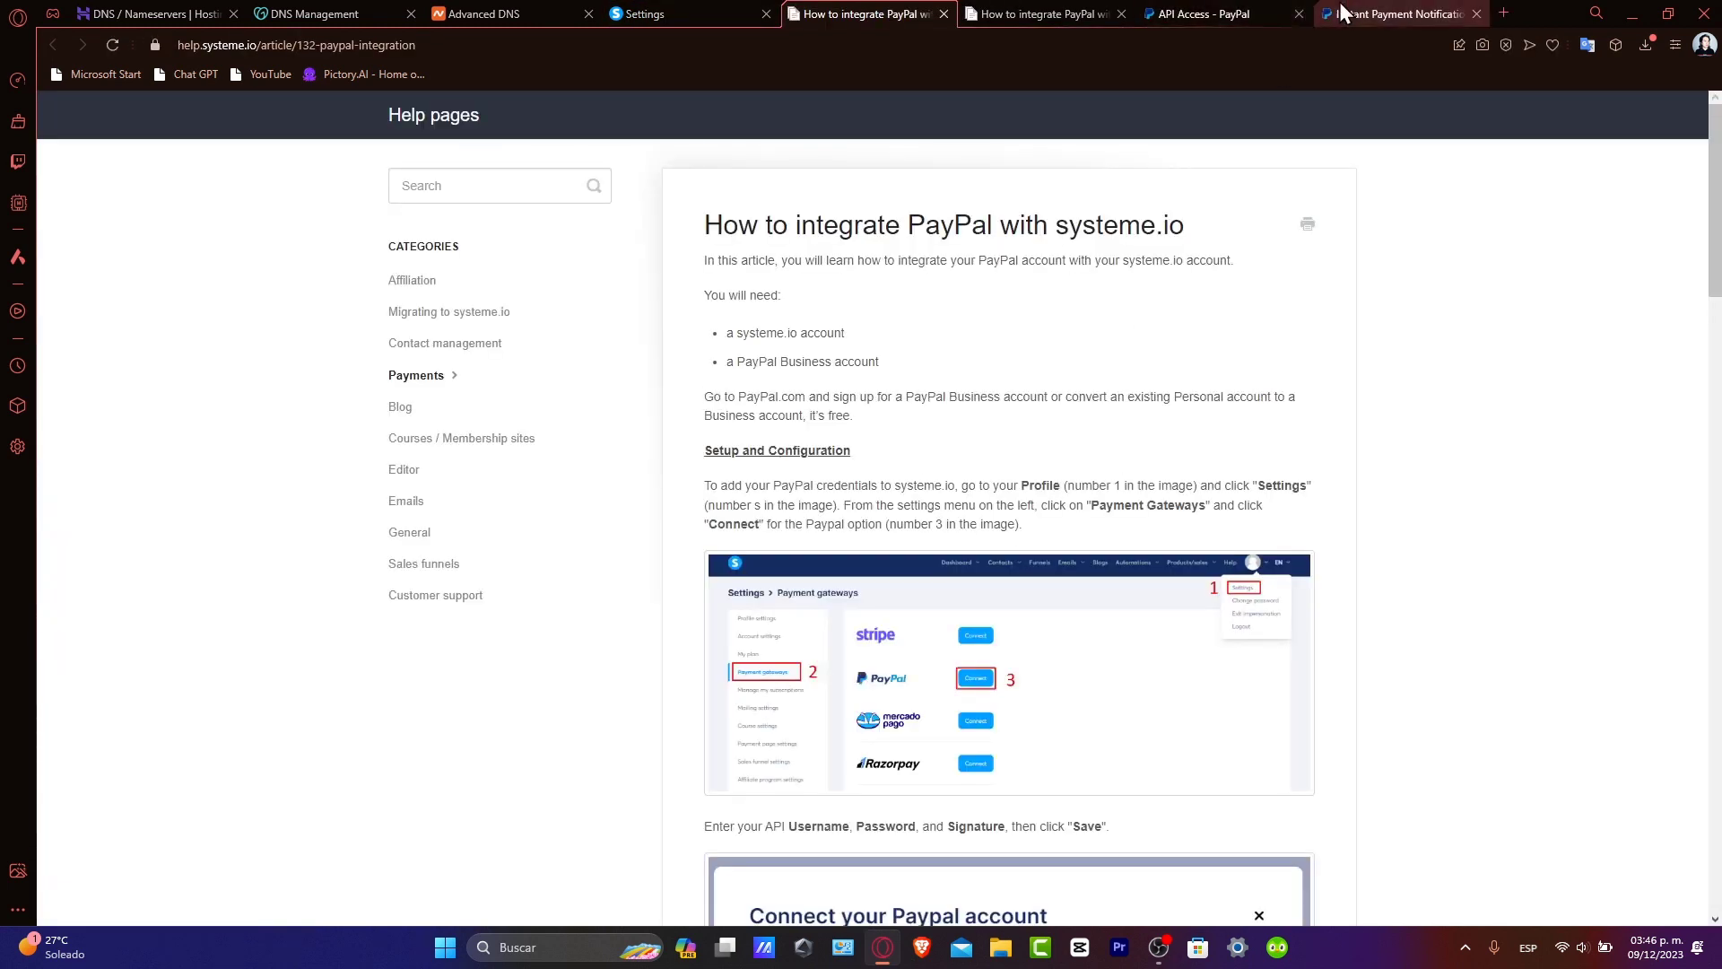
pyautogui.click(665, 11)
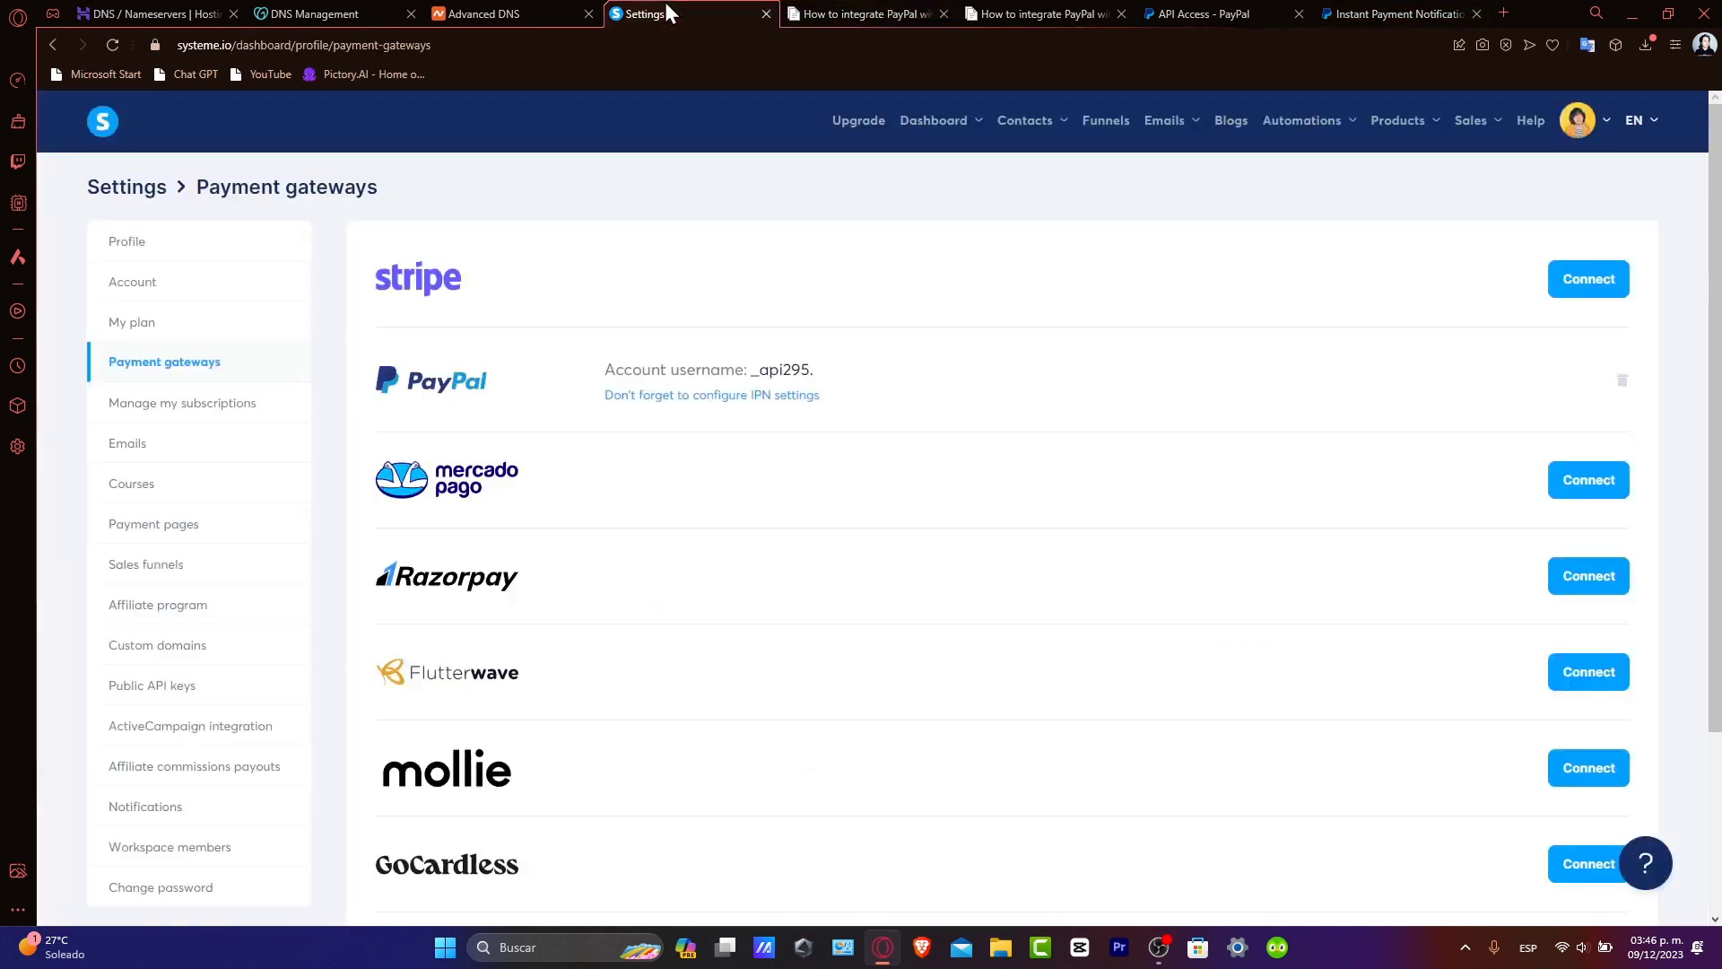